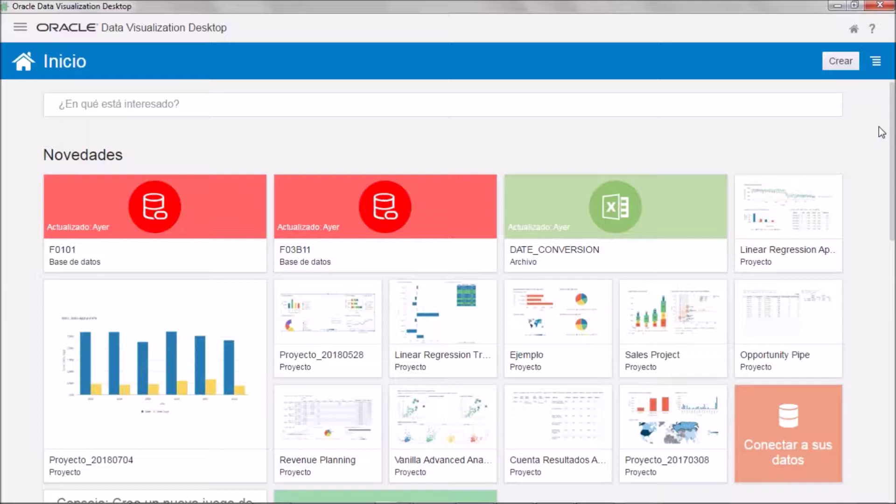
# - Start a new data connection of type Oracle Database
pyautogui.click(843, 65)
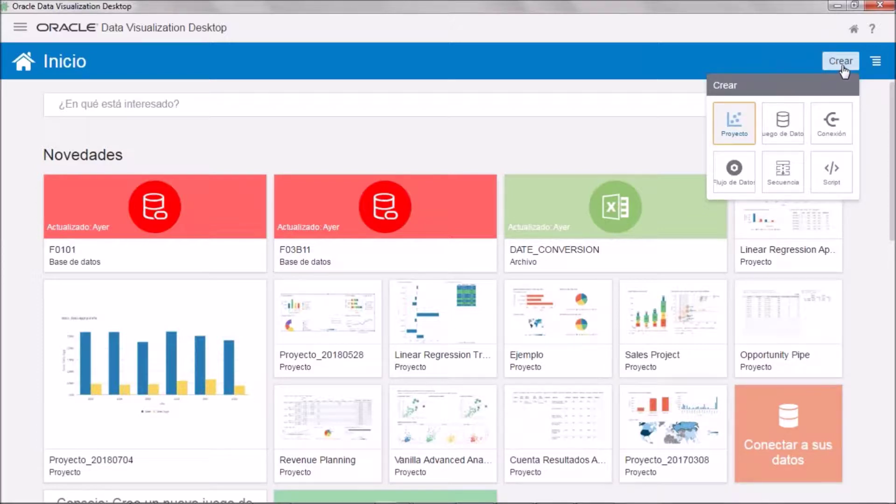
pyautogui.click(832, 123)
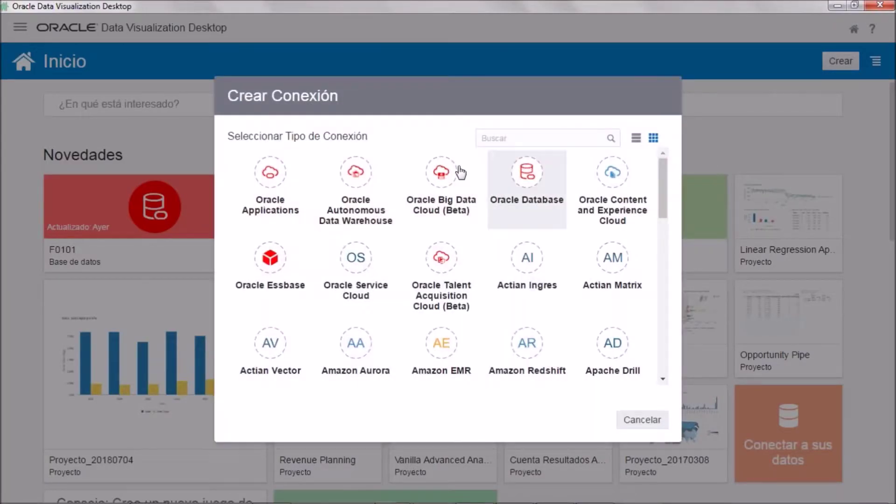
pyautogui.moveTo(665, 200); pyautogui.dragTo(679, 173)
pyautogui.click(530, 182)
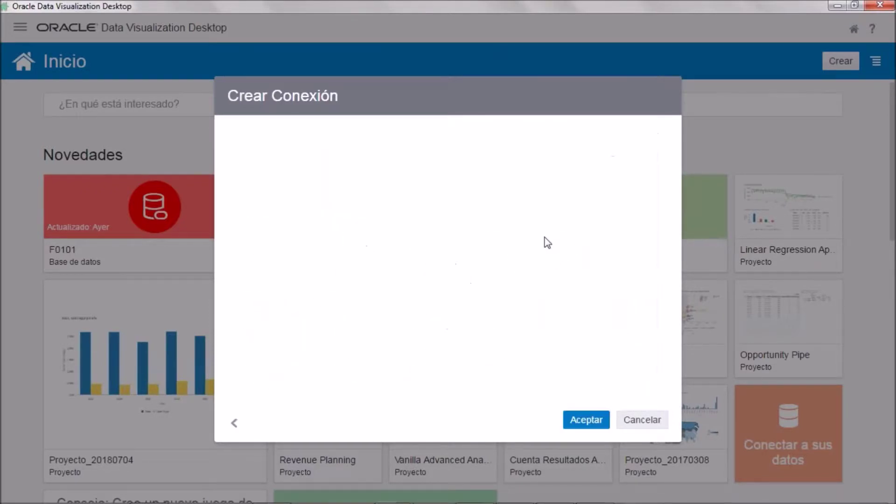
# - Enter name Mi conexión demo, host demo.neteris.com, port 1521, service jdeorcl, then cancel unsaved
pyautogui.click(420, 219)
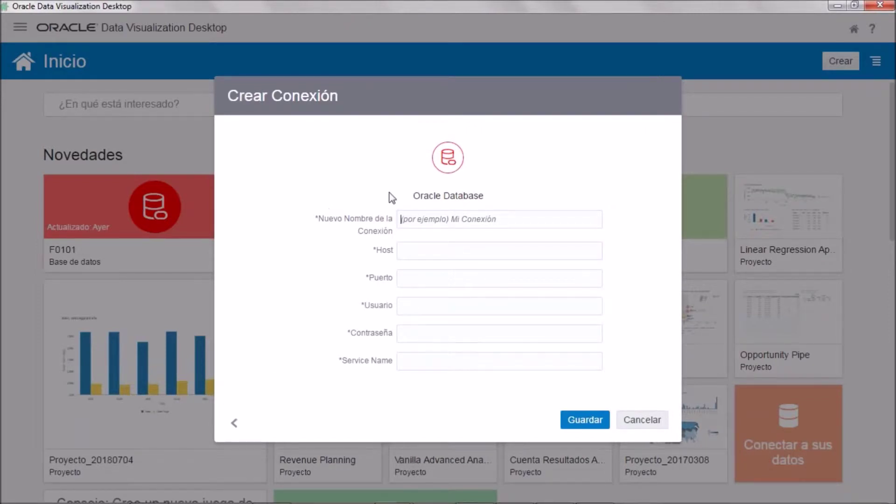
pyautogui.write('Mi')
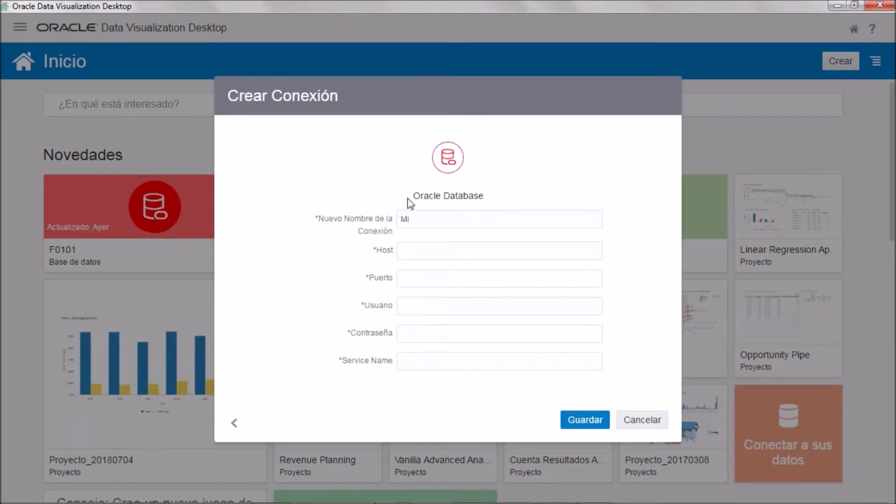
pyautogui.write(' conex')
pyautogui.write('ión demo')
pyautogui.write('demo.petri')
pyautogui.press('BackSpace')
pyautogui.press('BackSpace')
pyautogui.write('eris.com')
pyautogui.click(426, 280)
pyautogui.write('1521')
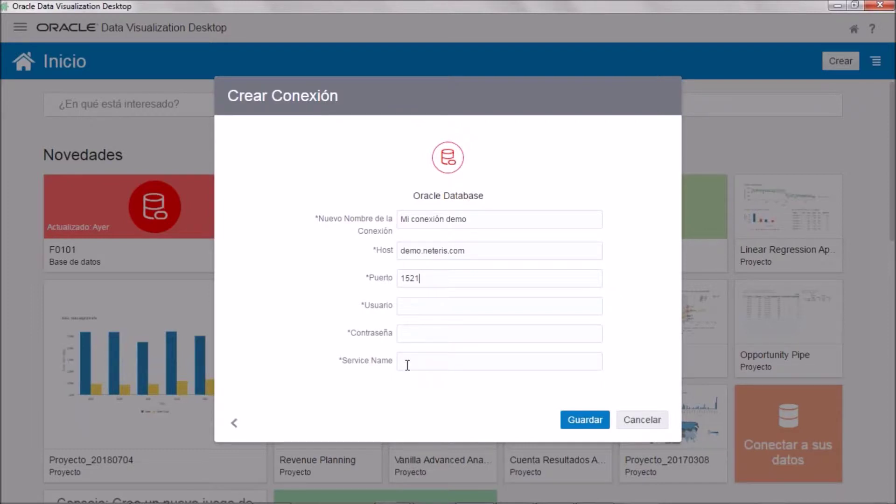
pyautogui.click(430, 353)
pyautogui.write('jdeorclJDE')
pyautogui.click(440, 338)
pyautogui.click(644, 420)
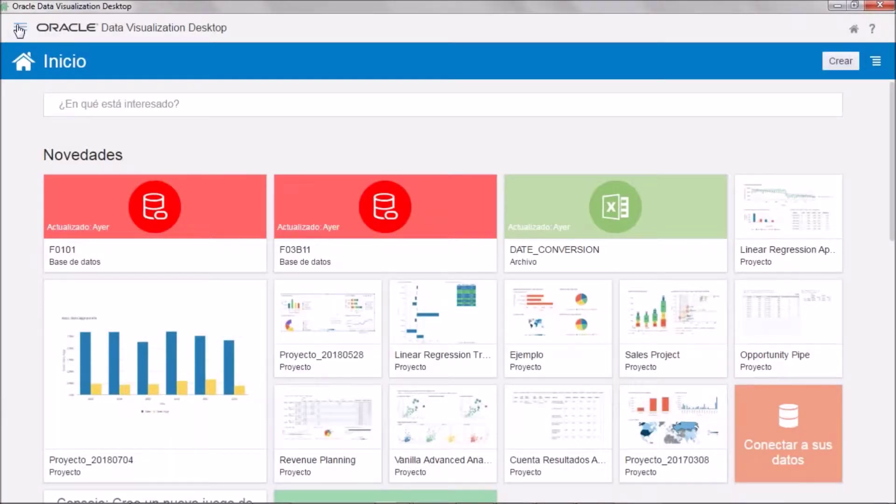
# - Go to the Datos page and list the saved connections on the Conexiones tab
pyautogui.click(20, 27)
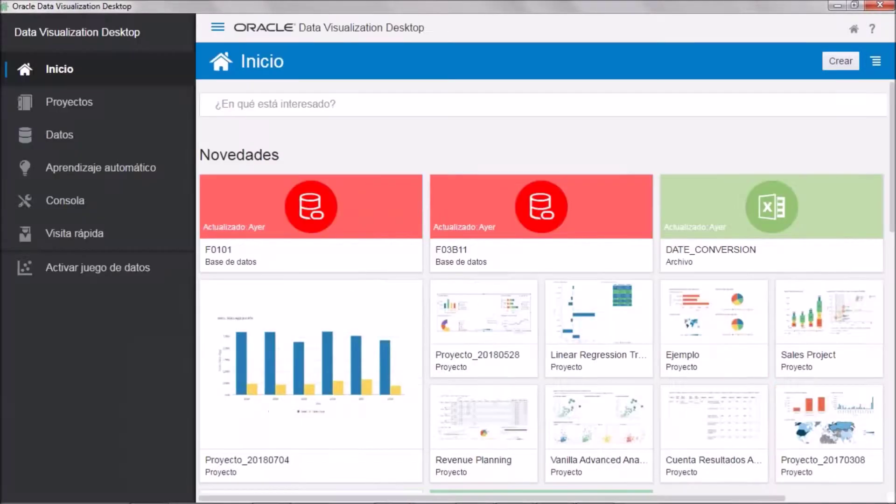
pyautogui.click(59, 137)
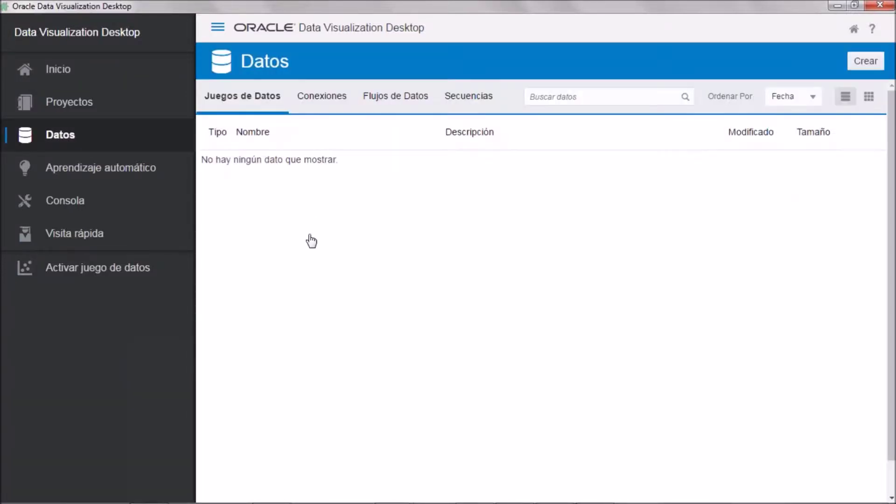
pyautogui.click(330, 100)
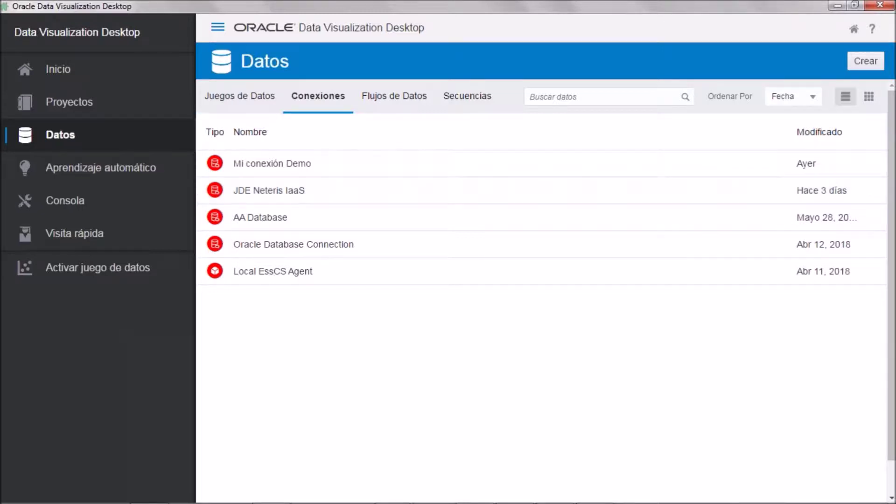
pyautogui.click(217, 28)
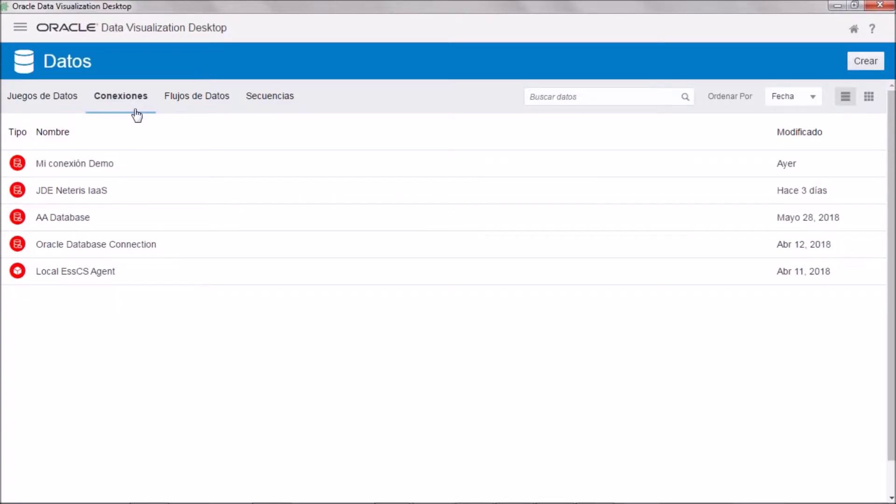
pyautogui.click(864, 65)
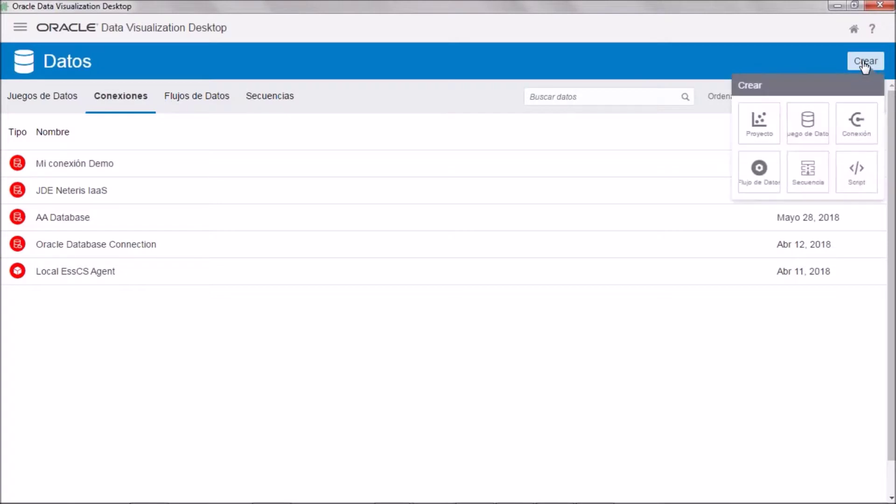
# - Create a dataset from JDE Neteris IaaS, opening table F03B11 in schema PS920DTA
pyautogui.click(812, 129)
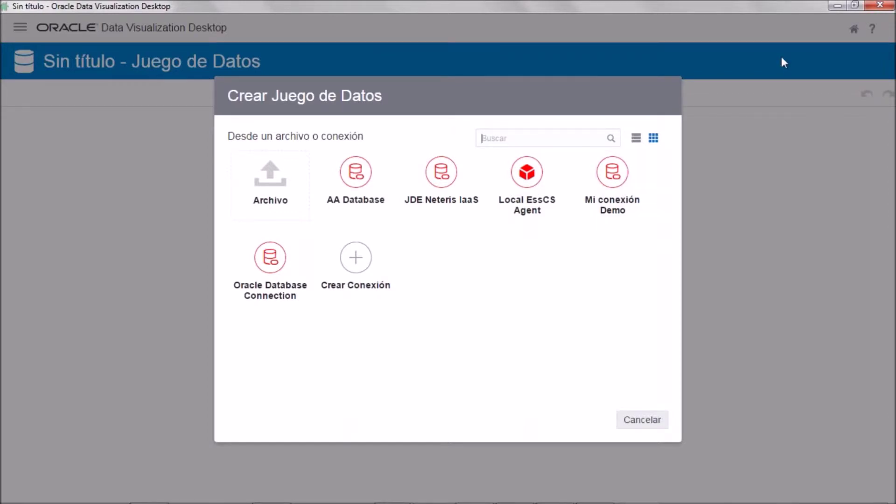
pyautogui.click(446, 182)
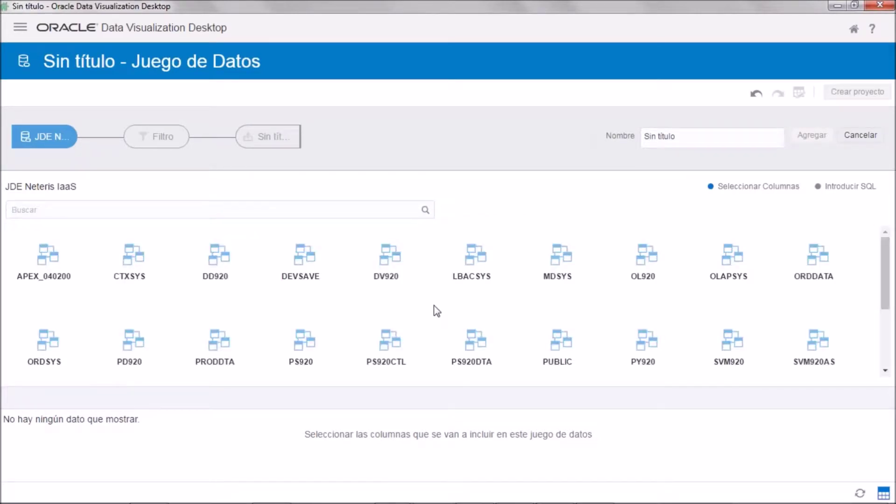
pyautogui.click(480, 344)
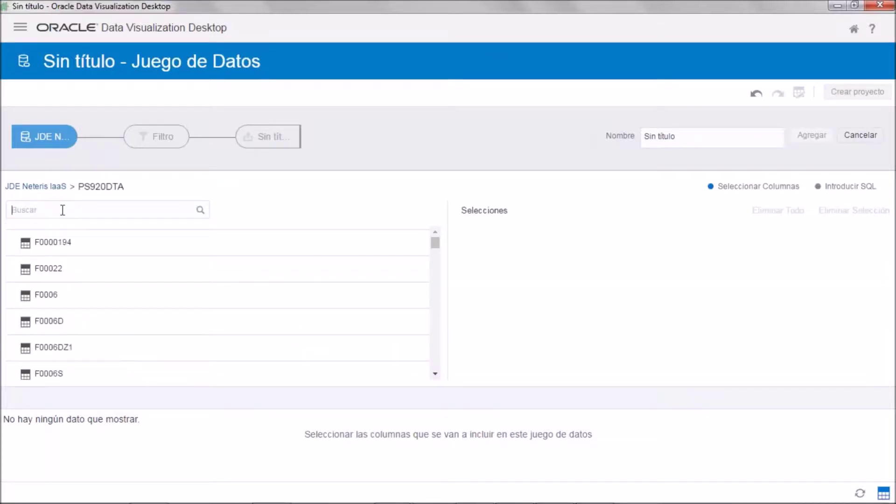
pyautogui.write('F')
pyautogui.press('Return')
pyautogui.write('03B11')
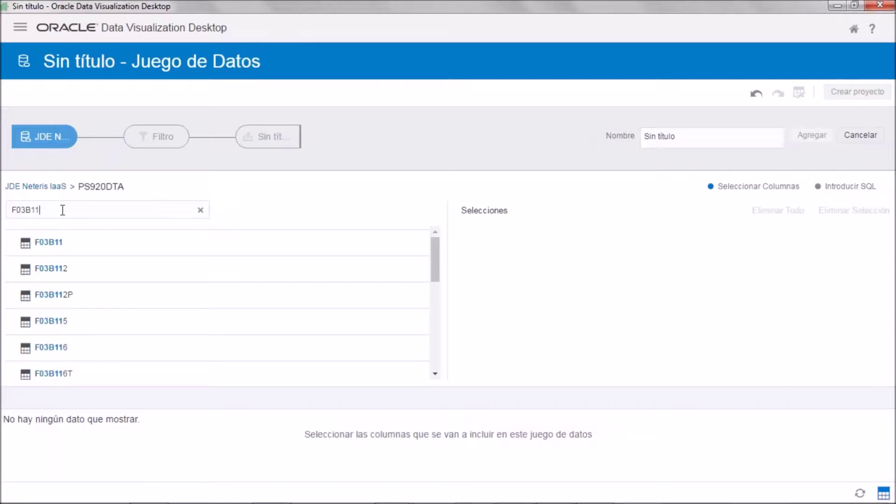
pyautogui.doubleClick(51, 248)
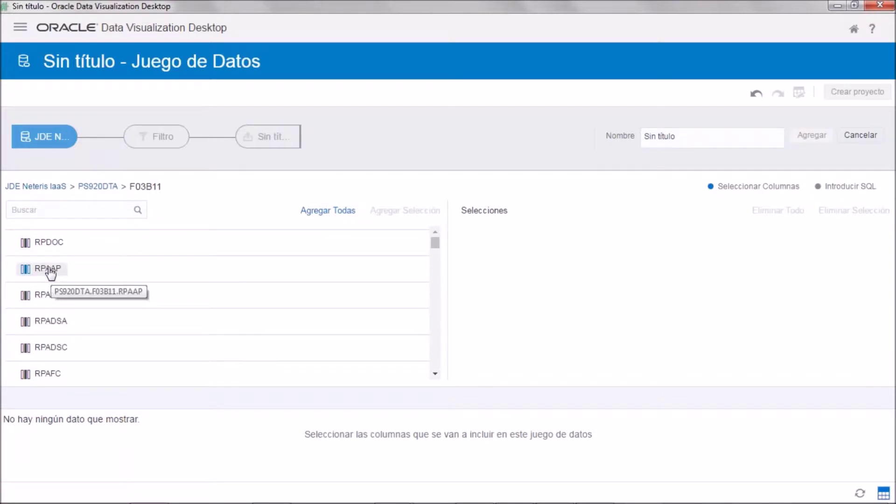
# - Add F03B11 columns RPAAP, RPAN8, RPMCU and RPDDJ, then refresh the 4-column data preview
pyautogui.doubleClick(103, 277)
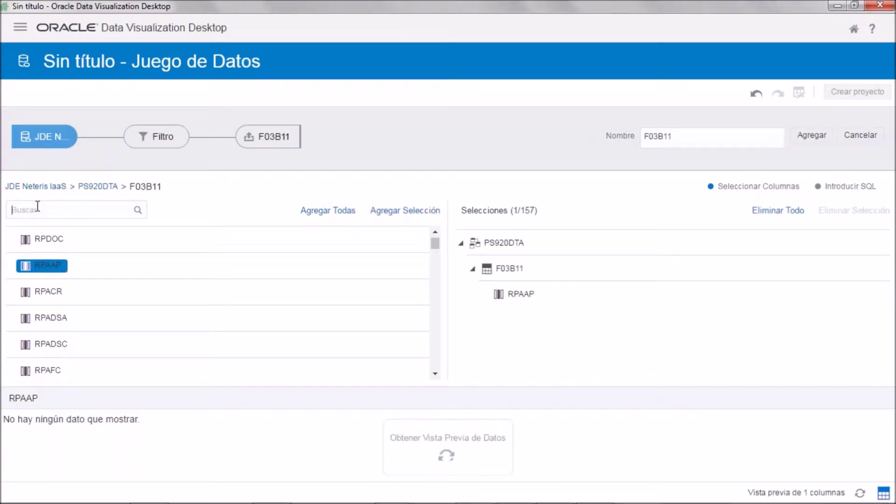
pyautogui.write('RPAN')
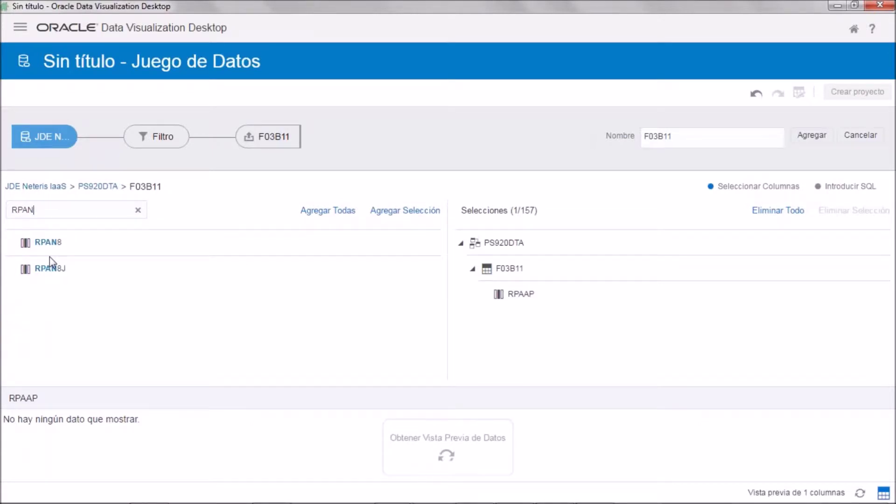
pyautogui.click(45, 243)
pyautogui.doubleClick(45, 243)
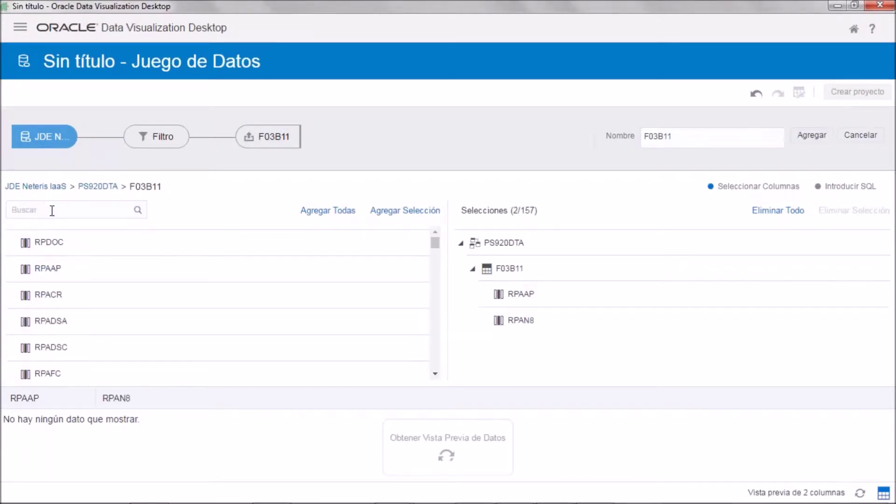
pyautogui.write('RPMCU')
pyautogui.click(53, 243)
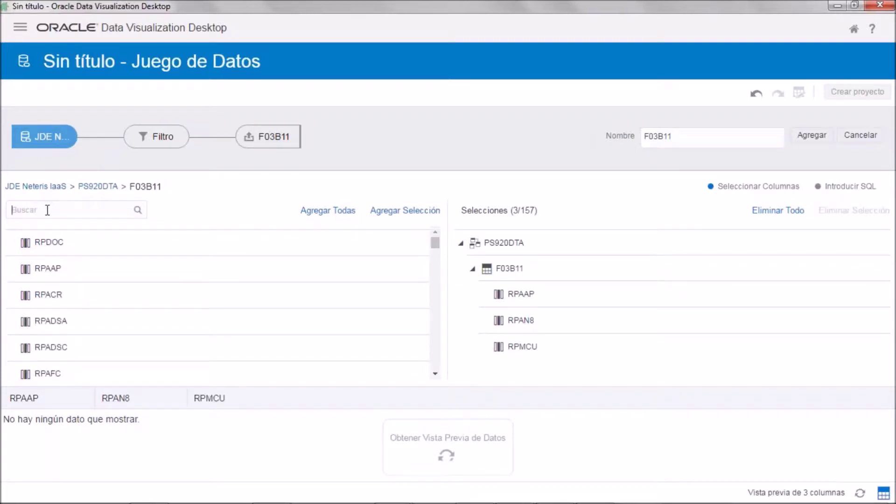
pyautogui.write('RP')
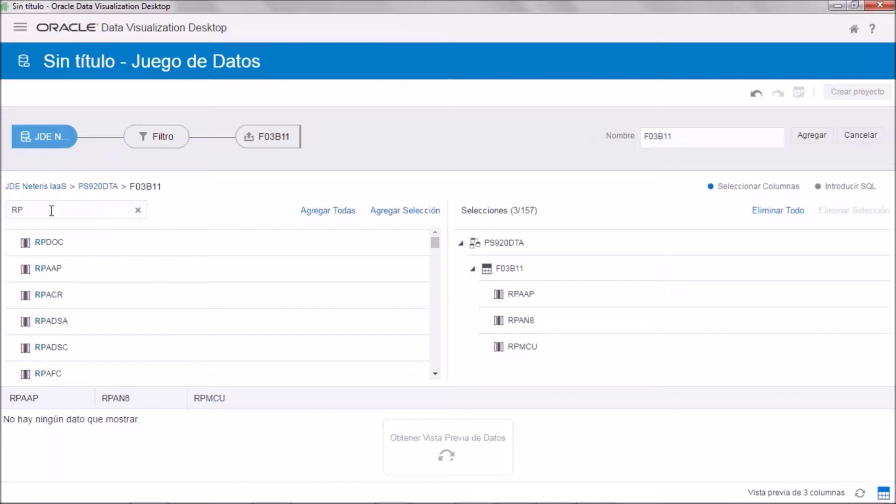
pyautogui.write('DDJ')
pyautogui.doubleClick(47, 242)
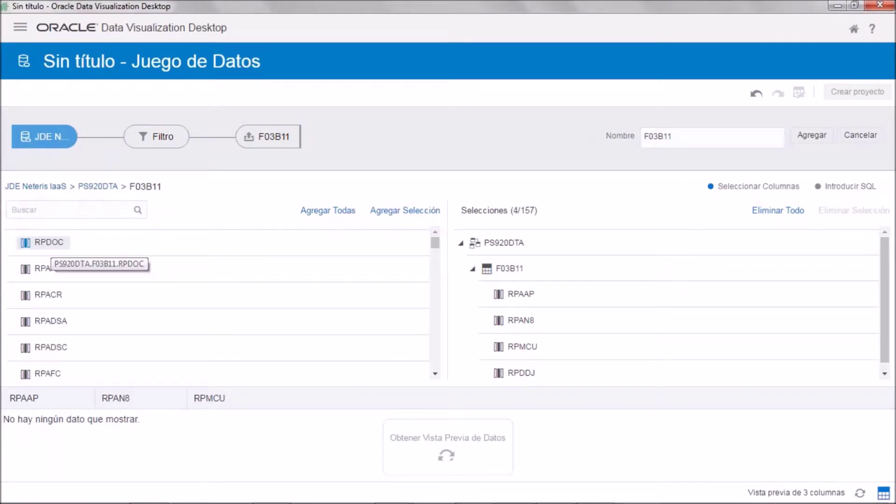
pyautogui.click(446, 455)
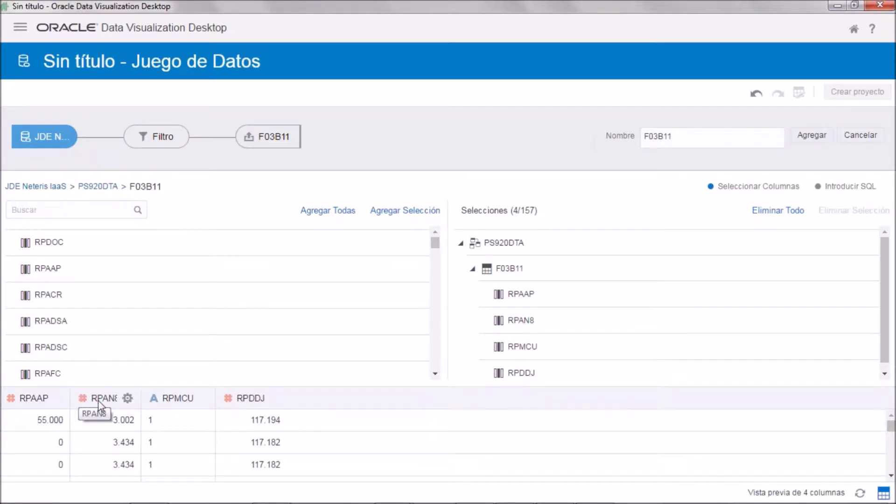
# - Set RPAN8 and RPDDJ to be treated as Atributo, then add the F03B11 dataset
pyautogui.click(127, 398)
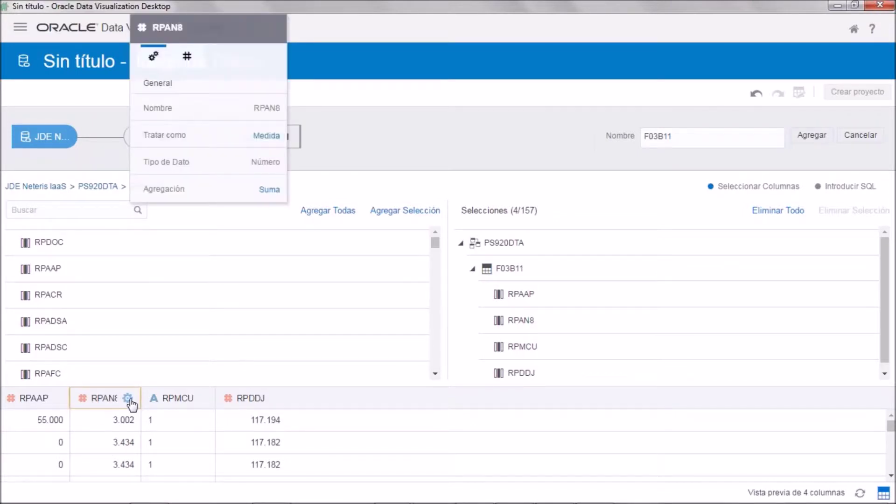
pyautogui.click(269, 144)
pyautogui.click(285, 176)
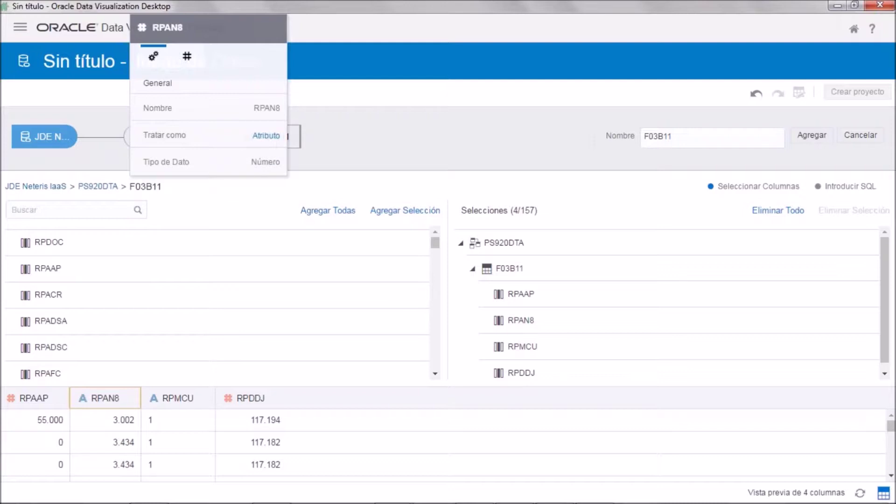
pyautogui.click(274, 399)
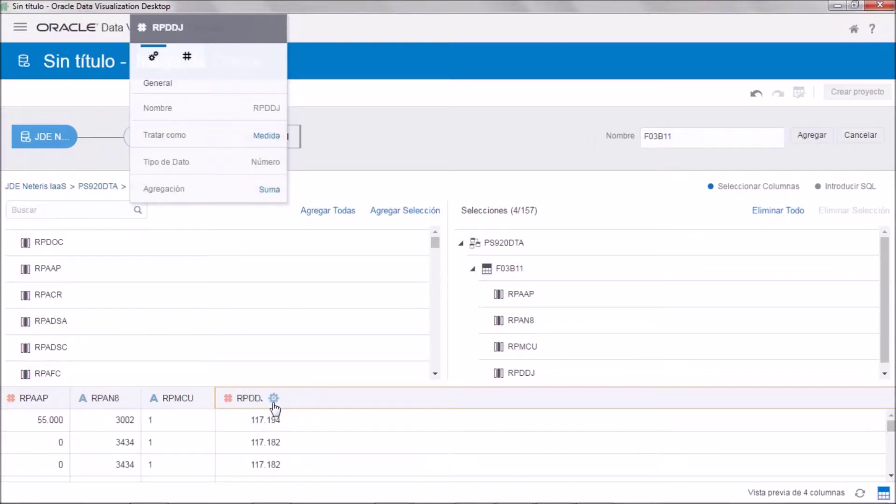
pyautogui.click(406, 136)
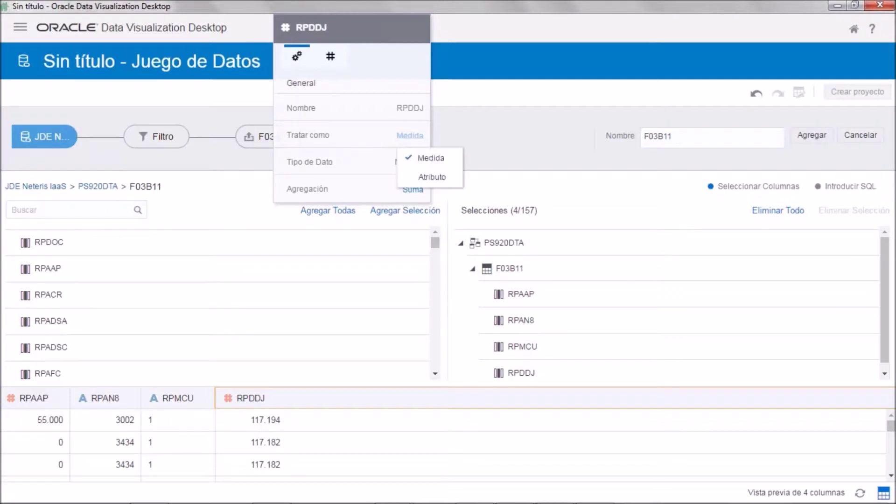
pyautogui.click(430, 177)
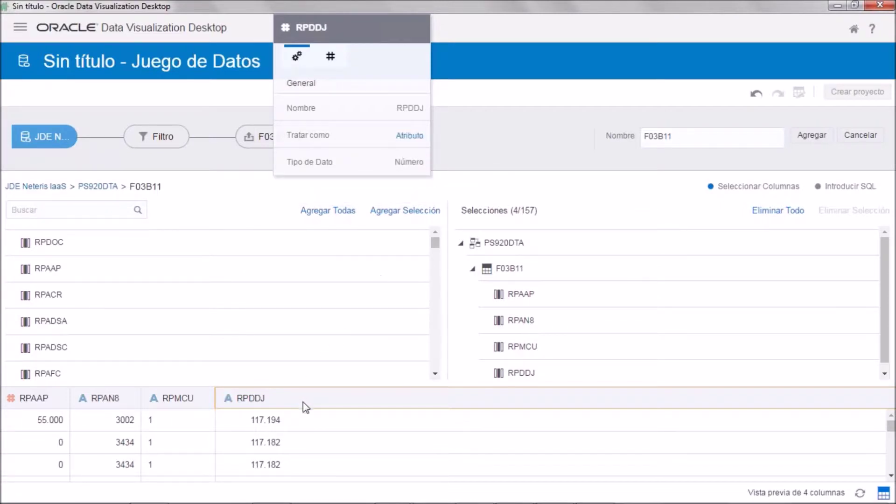
pyautogui.click(812, 136)
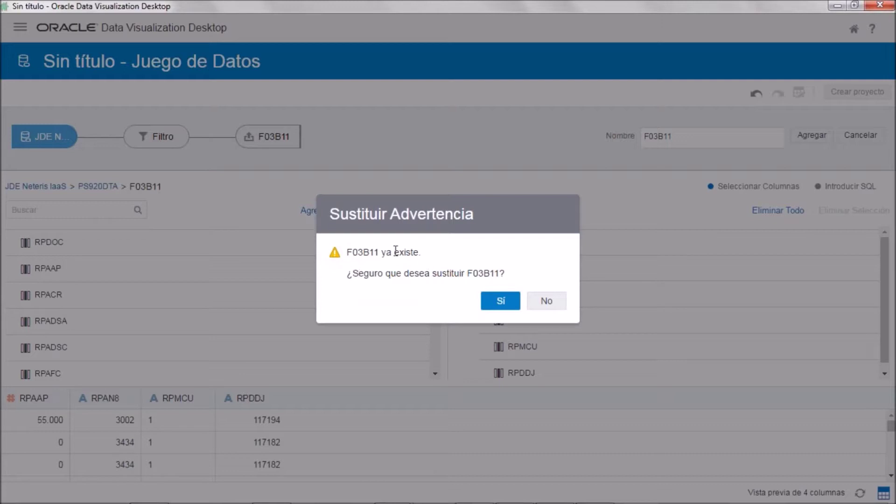
# - Replace the existing F03B11 dataset and create a new project from it
pyautogui.click(501, 304)
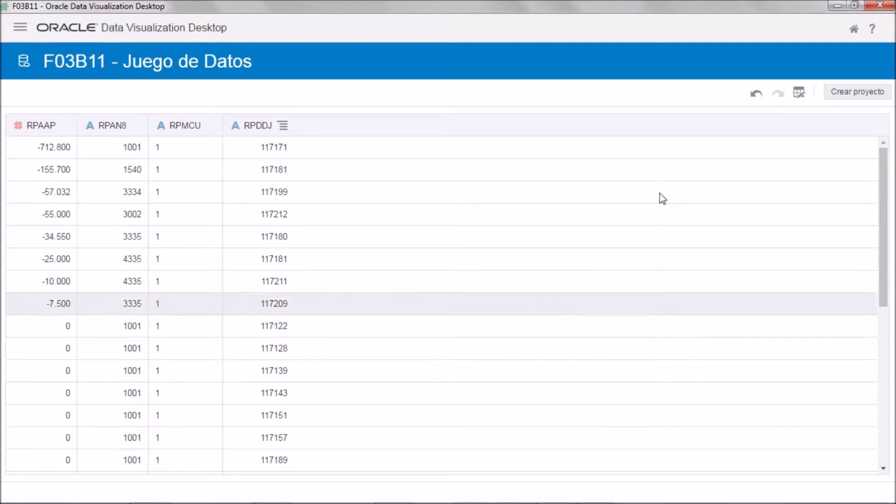
pyautogui.click(849, 93)
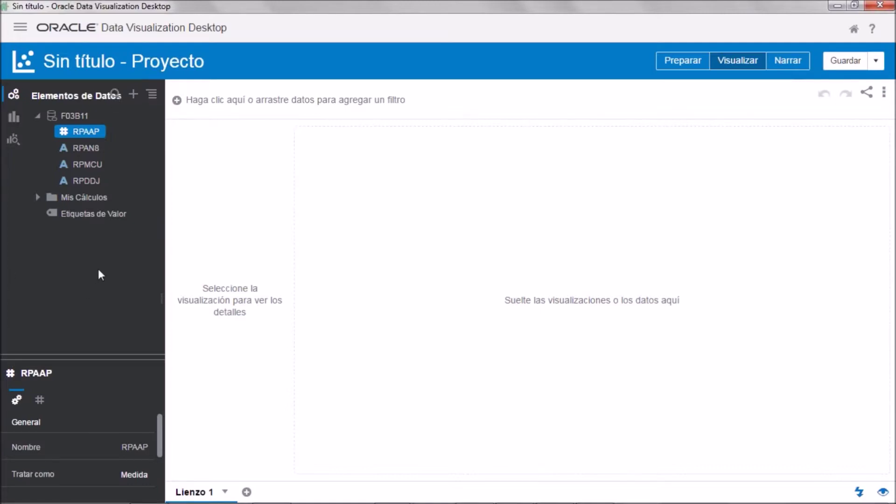
# - Add the F0101 and F03012 datasets to the project
pyautogui.click(136, 96)
pyautogui.click(149, 112)
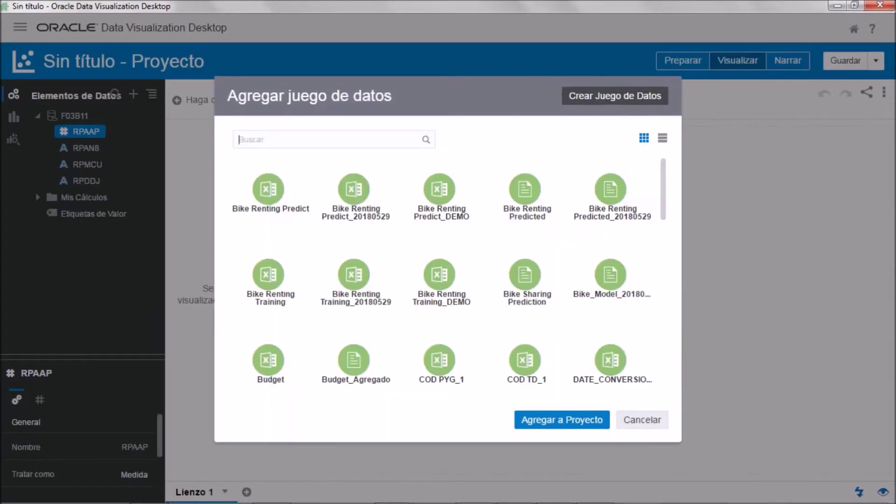
pyautogui.write('F0101')
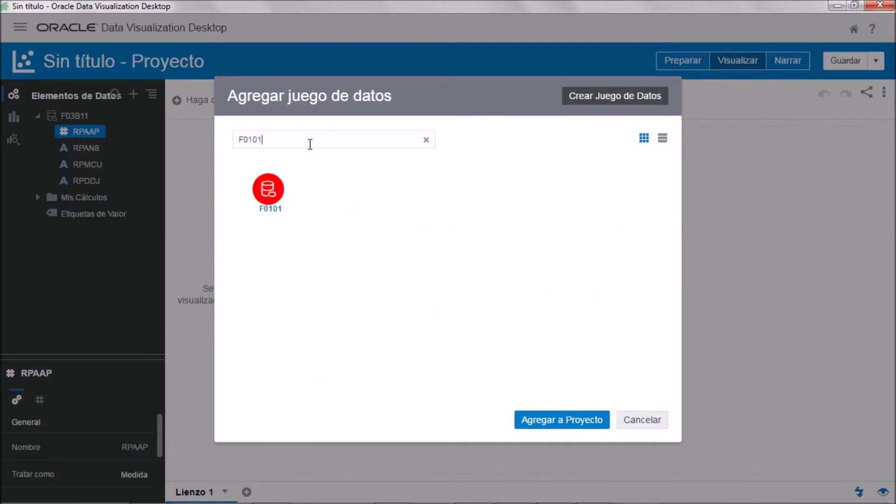
pyautogui.click(276, 180)
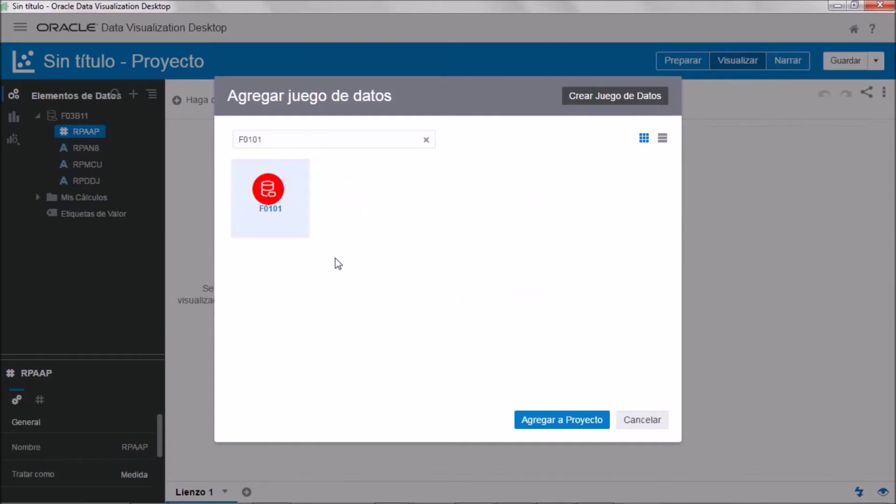
pyautogui.click(550, 422)
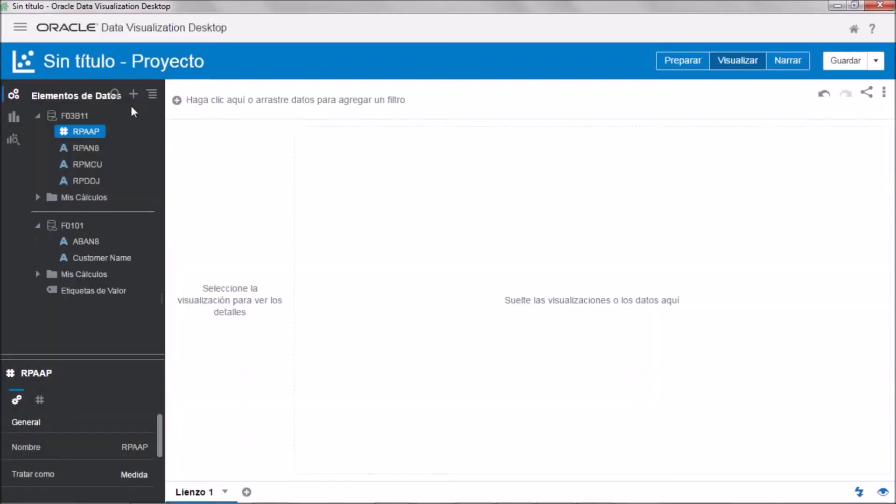
pyautogui.click(135, 94)
pyautogui.click(242, 113)
pyautogui.click(287, 140)
pyautogui.write('F')
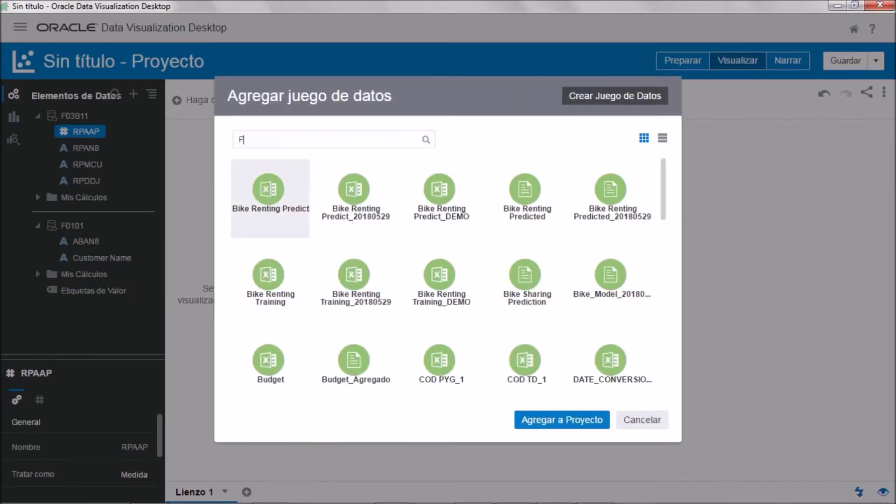
pyautogui.write('03012')
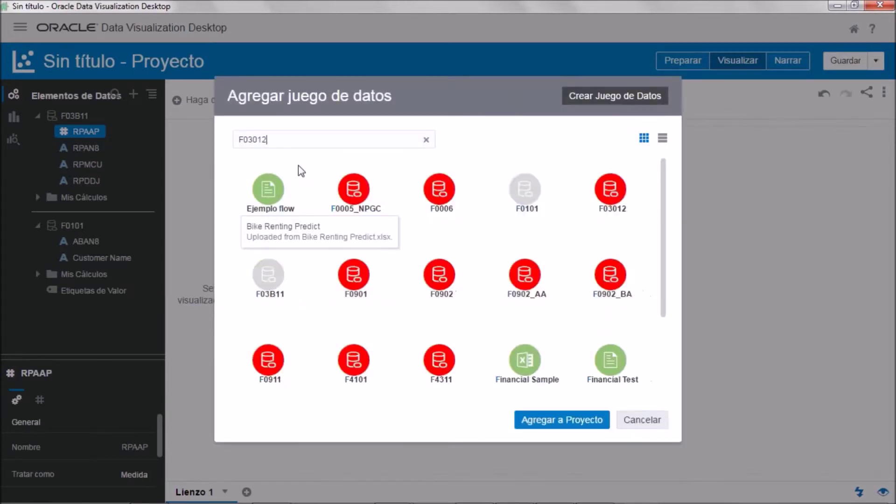
pyautogui.click(264, 186)
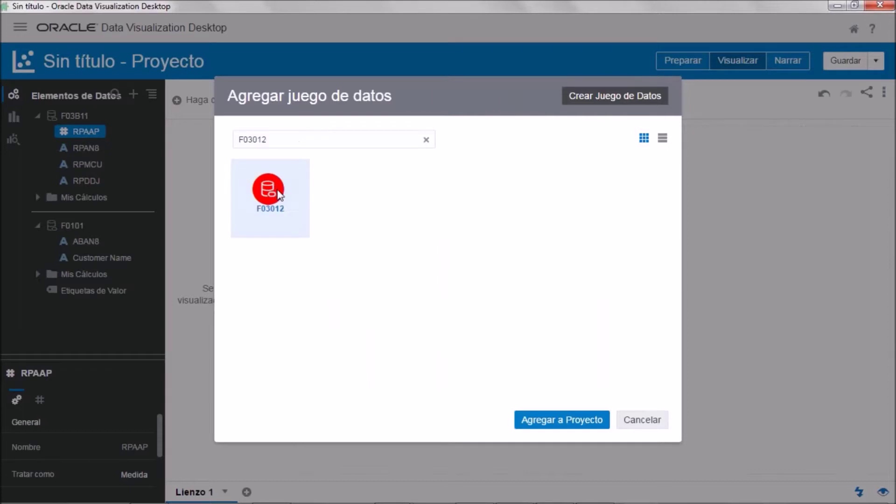
pyautogui.click(568, 425)
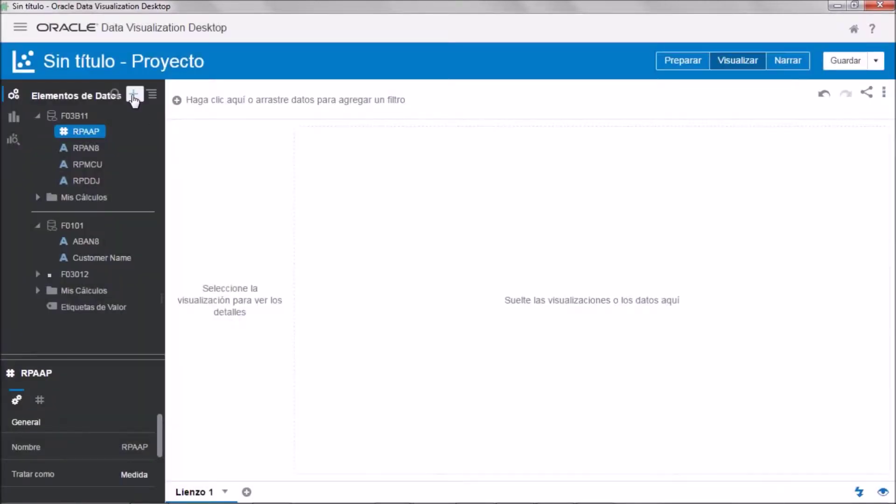
# - Add the F0006 dataset to the project
pyautogui.click(134, 99)
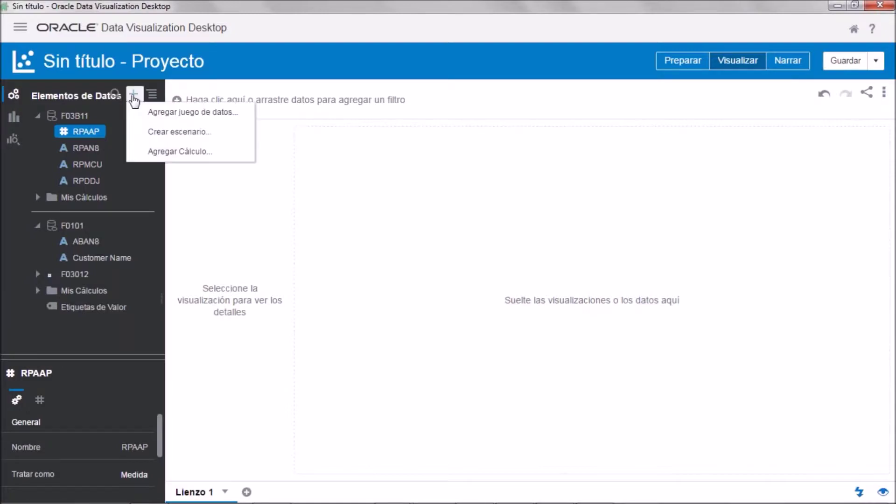
pyautogui.click(148, 115)
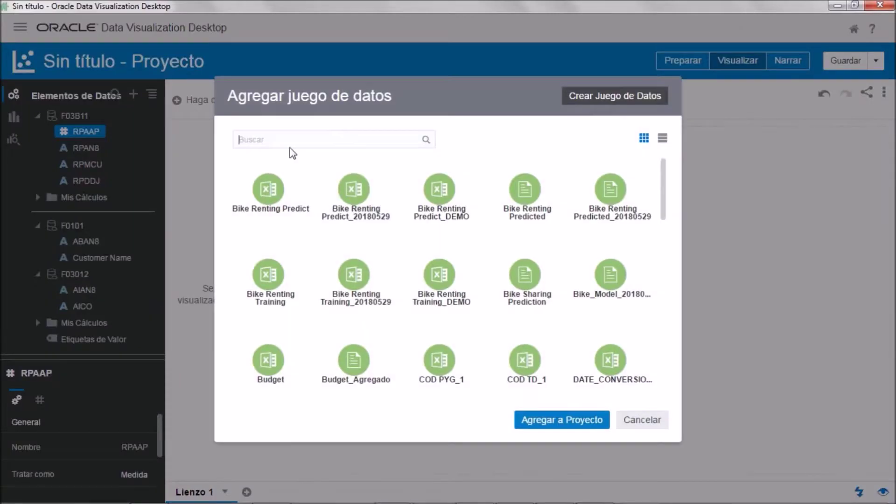
pyautogui.write('F0006')
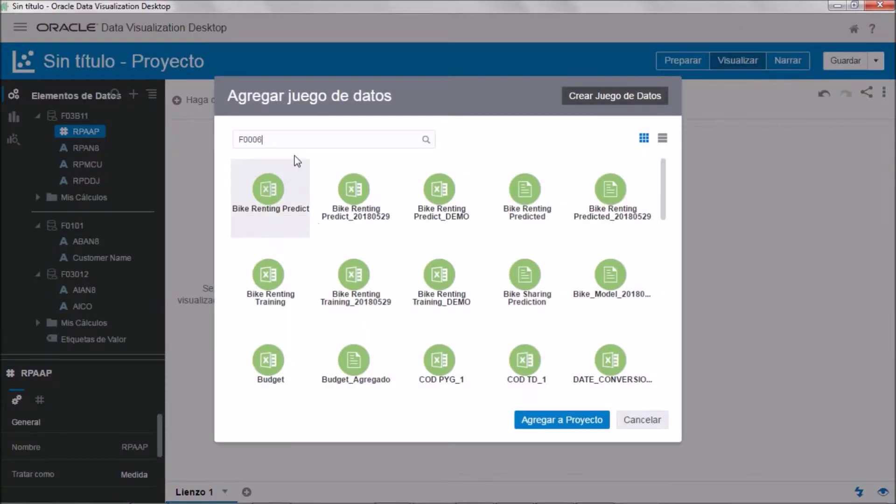
pyautogui.press('Return')
pyautogui.click(266, 187)
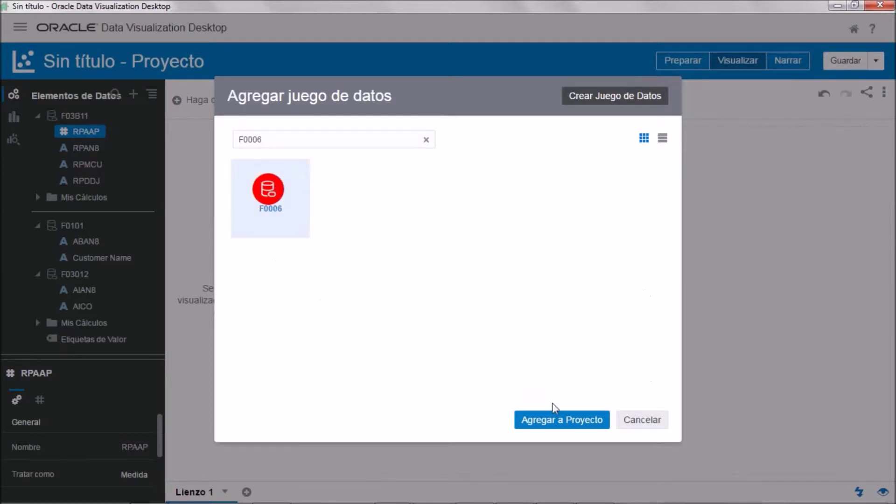
pyautogui.click(562, 420)
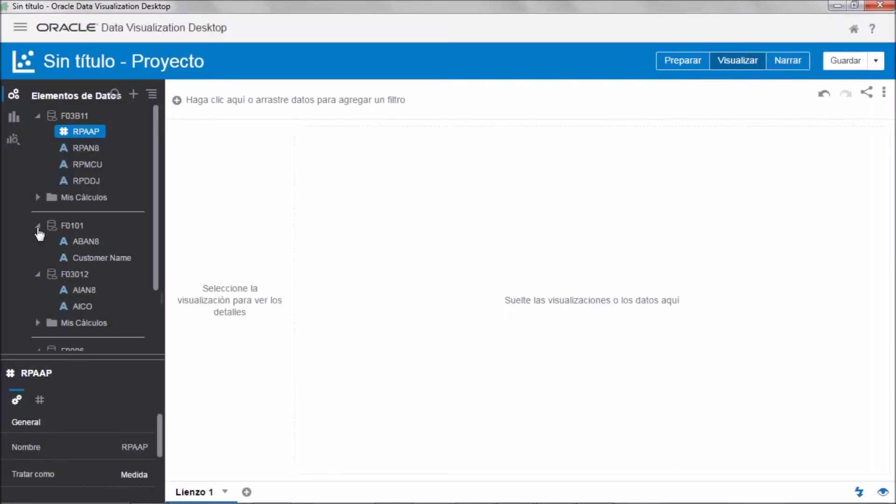
# - Collapse the F0101, F03012, F0006 and F03B11 field lists in the data panel
pyautogui.click(38, 226)
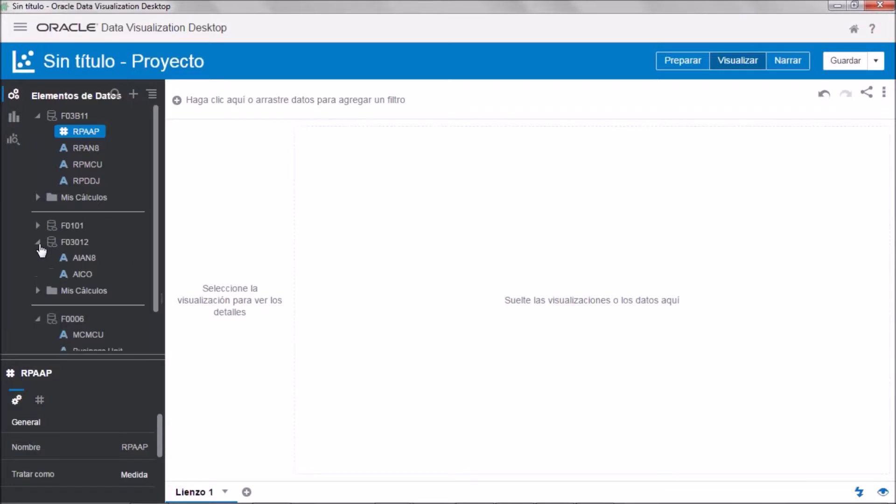
pyautogui.click(38, 242)
pyautogui.click(37, 287)
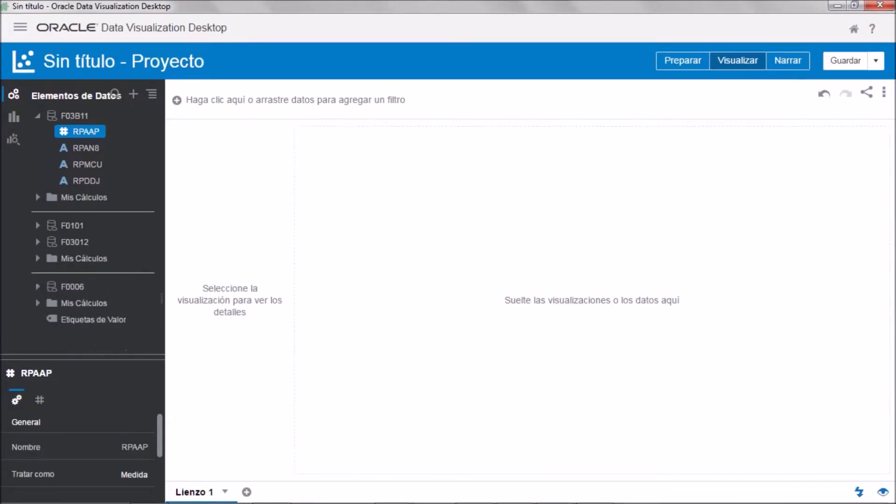
pyautogui.click(38, 115)
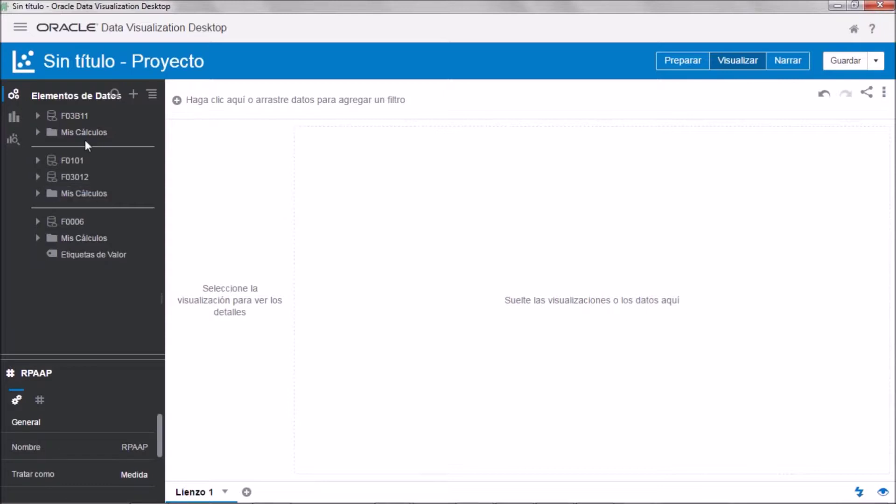
pyautogui.click(84, 193)
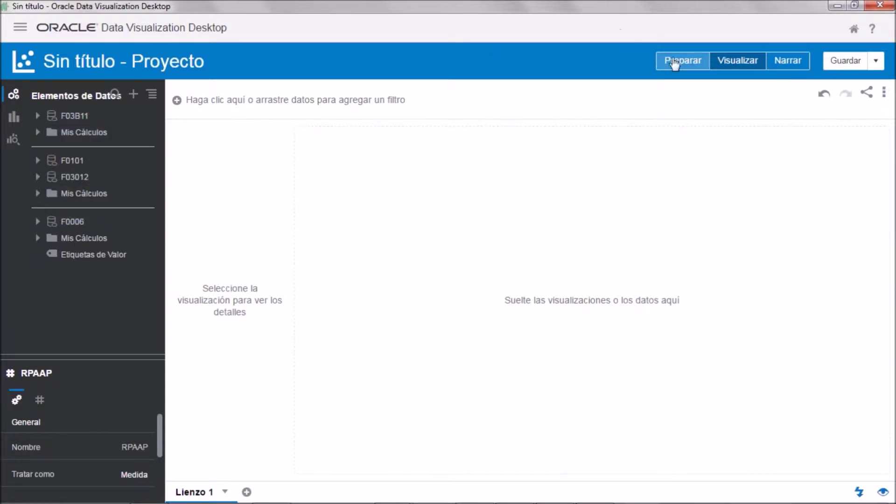
pyautogui.click(695, 65)
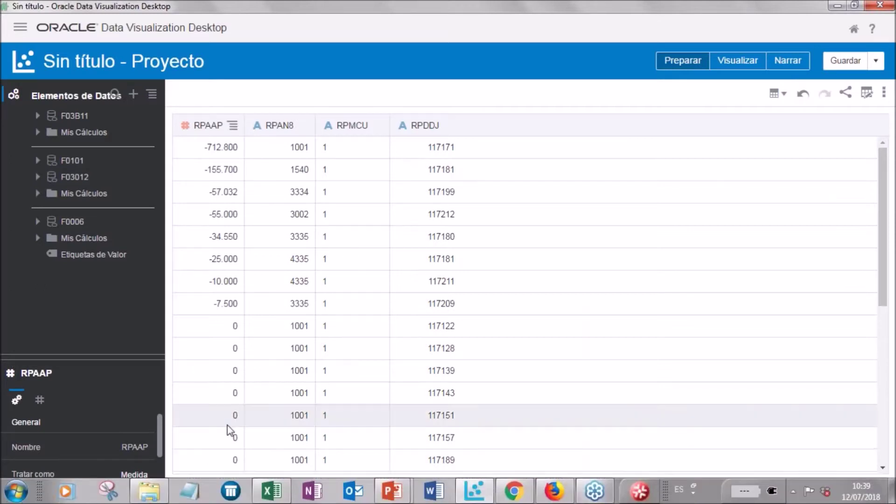
# - Show the Diagrama de datos with the four datasets F03B11, F0101, F03012 and F0006
pyautogui.click(228, 495)
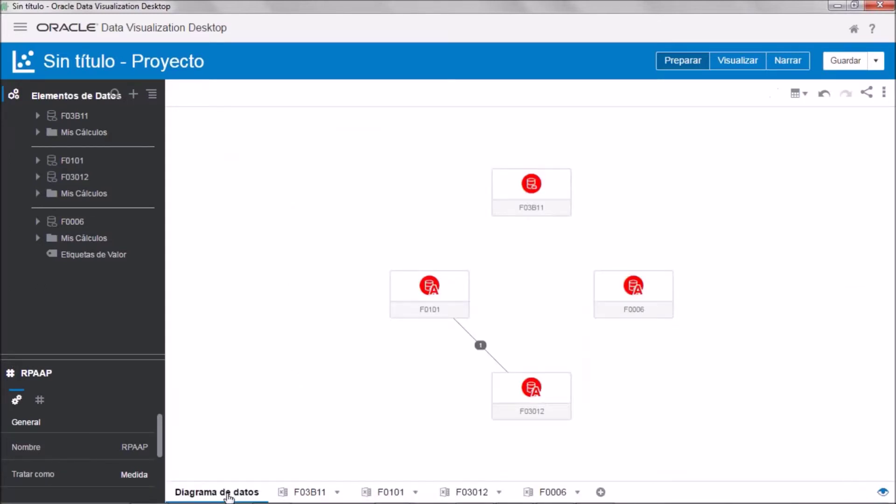
pyautogui.moveTo(517, 189)
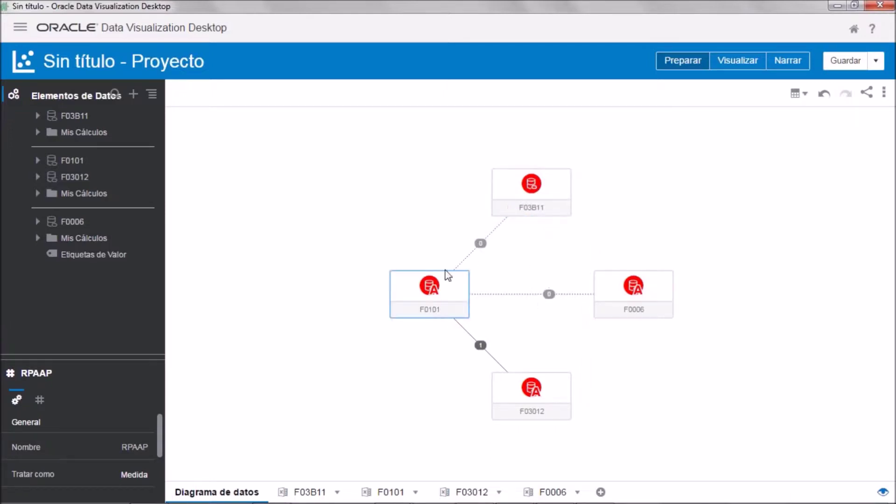
pyautogui.click(481, 243)
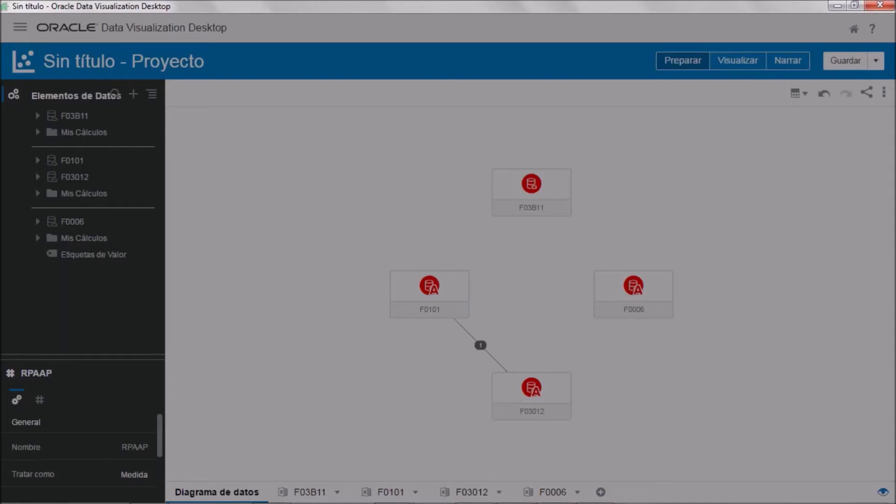
# - Match F0101's ABAN8 field with F03B11's RPAN8 and confirm the join
pyautogui.click(201, 367)
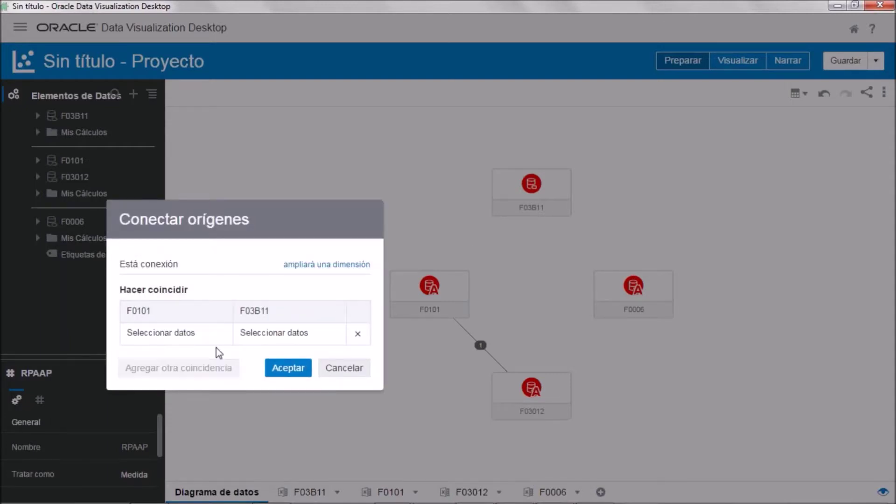
pyautogui.click(219, 335)
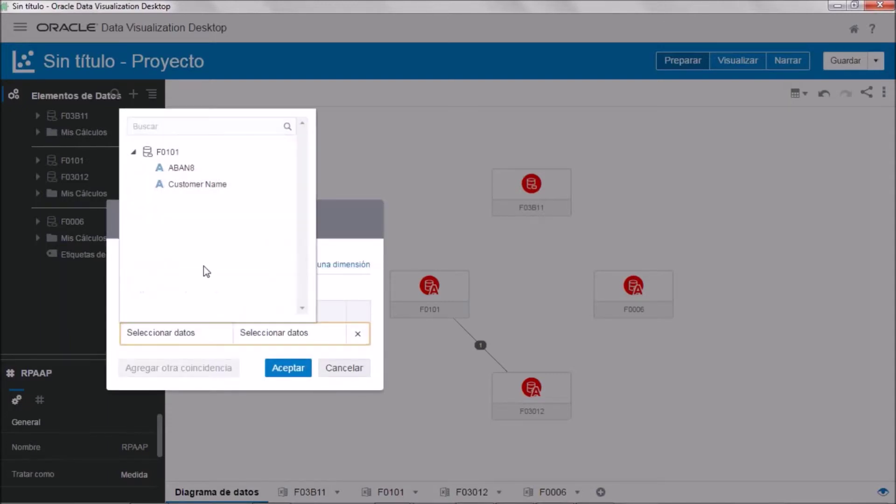
pyautogui.click(182, 169)
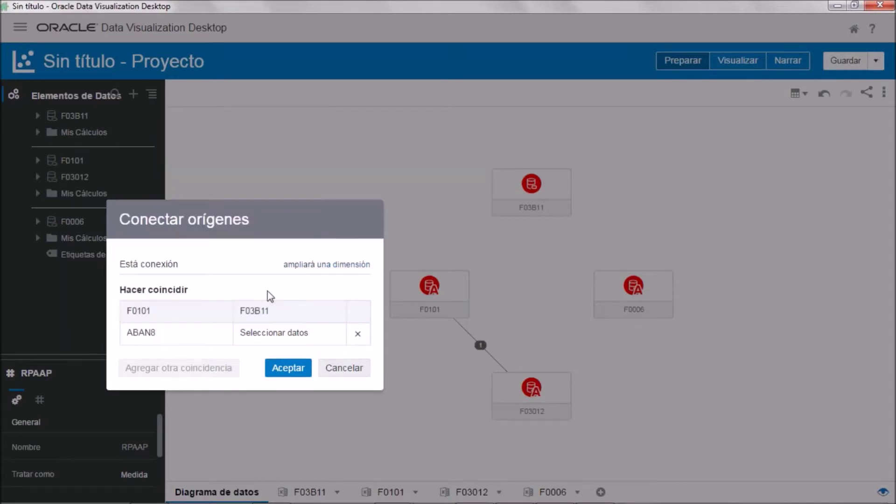
pyautogui.click(334, 335)
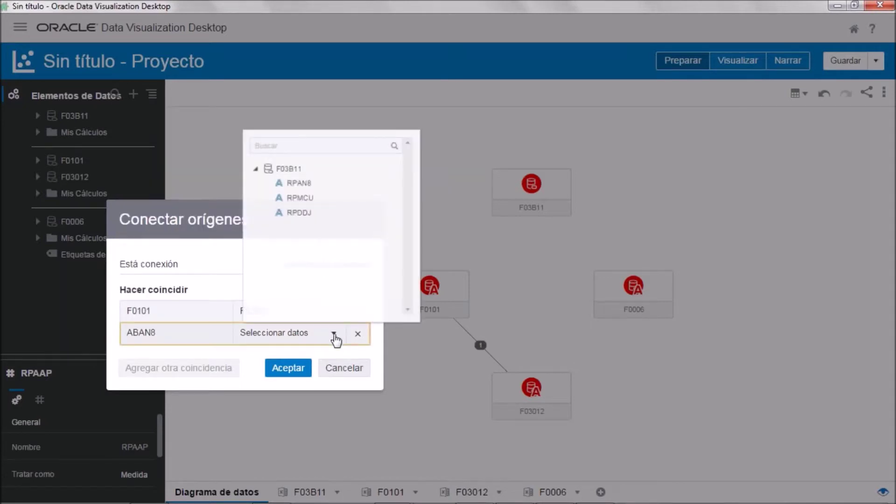
pyautogui.click(300, 172)
pyautogui.click(282, 369)
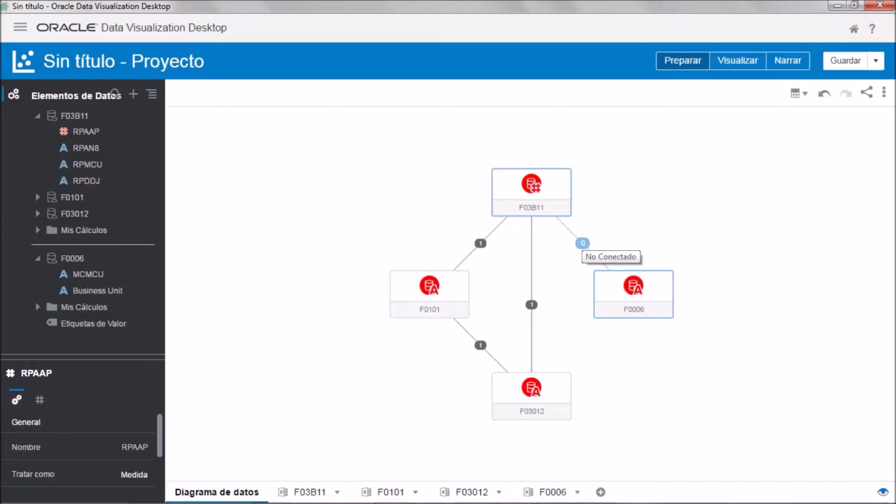
# - Link F0006 to F03B11 by matching MCMCU with RPMCU
pyautogui.click(582, 243)
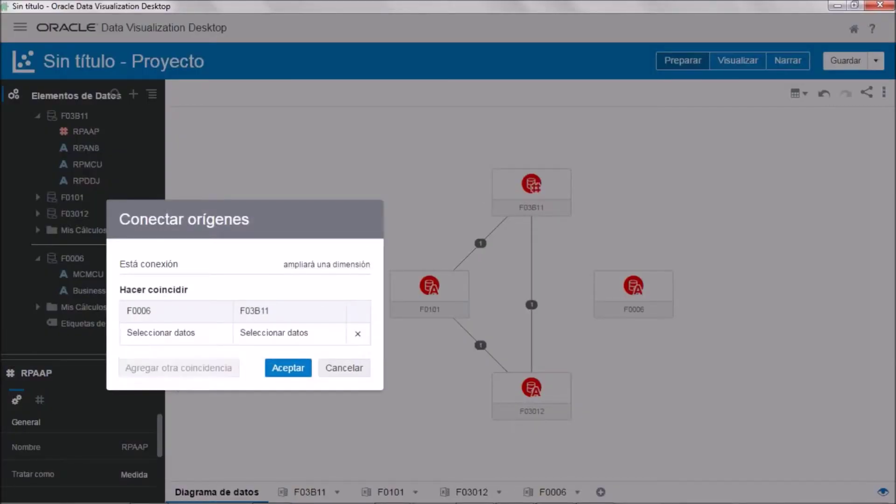
pyautogui.click(161, 333)
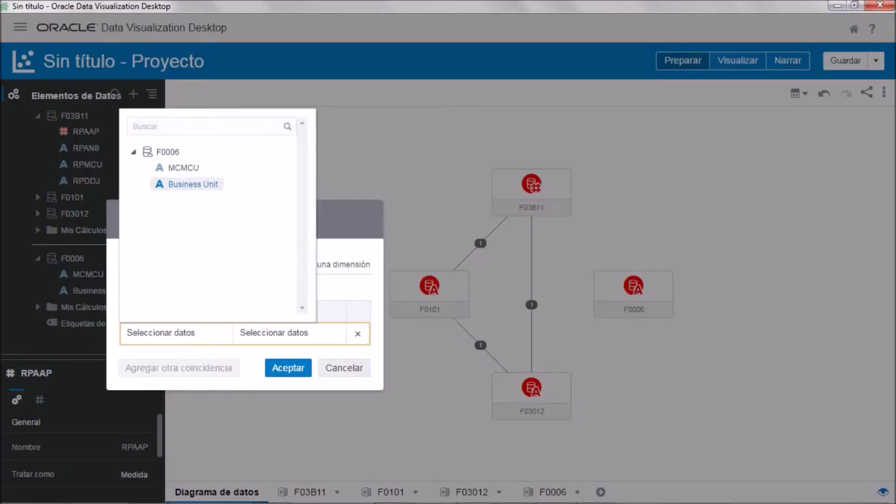
pyautogui.click(184, 171)
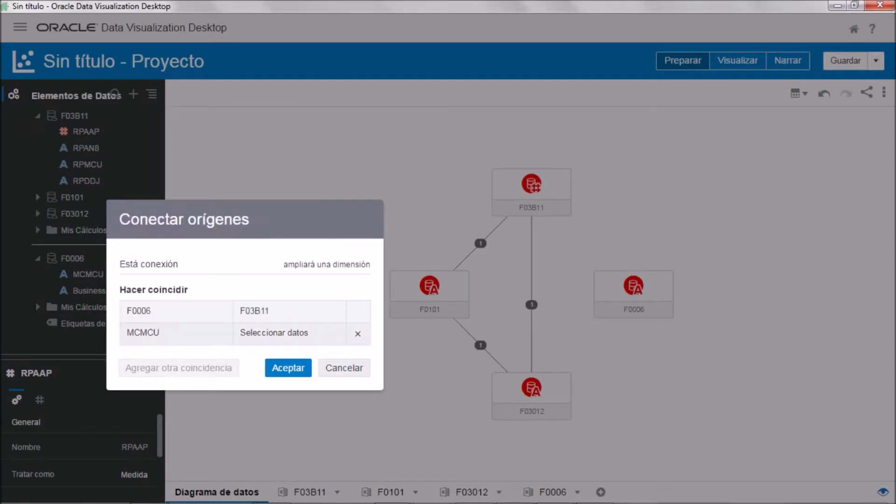
pyautogui.click(333, 337)
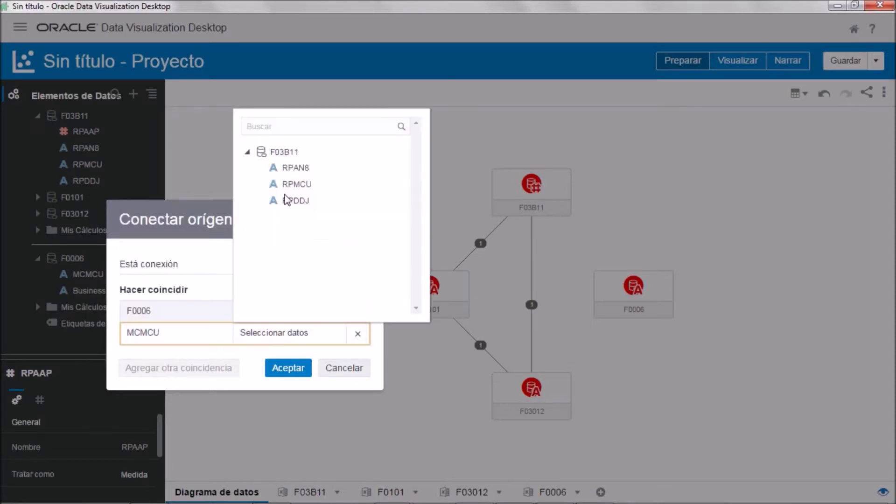
pyautogui.click(295, 184)
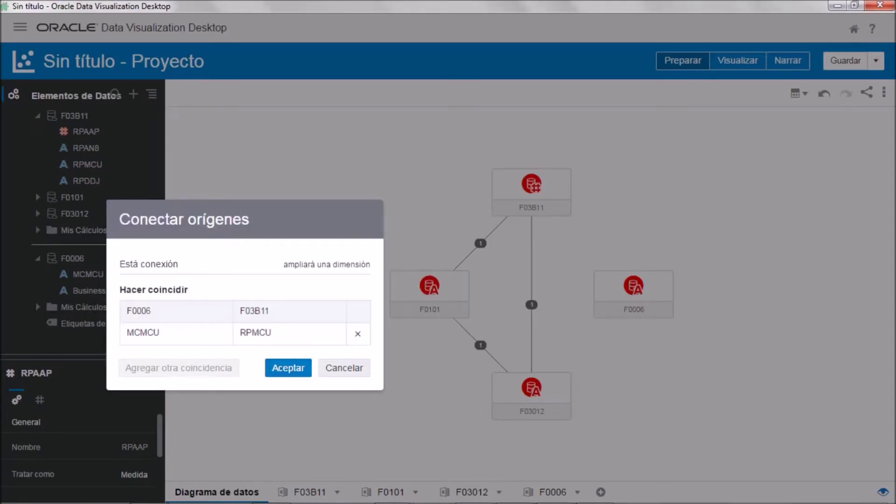
pyautogui.press('Return')
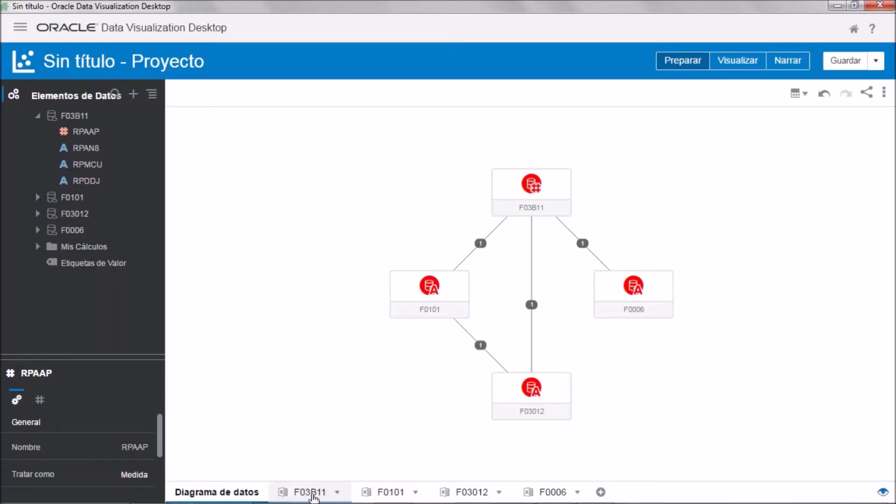
# - Rename F03B11's RPAAP column to 'Open Amount' and move on to the Visualizar canvas
pyautogui.click(310, 493)
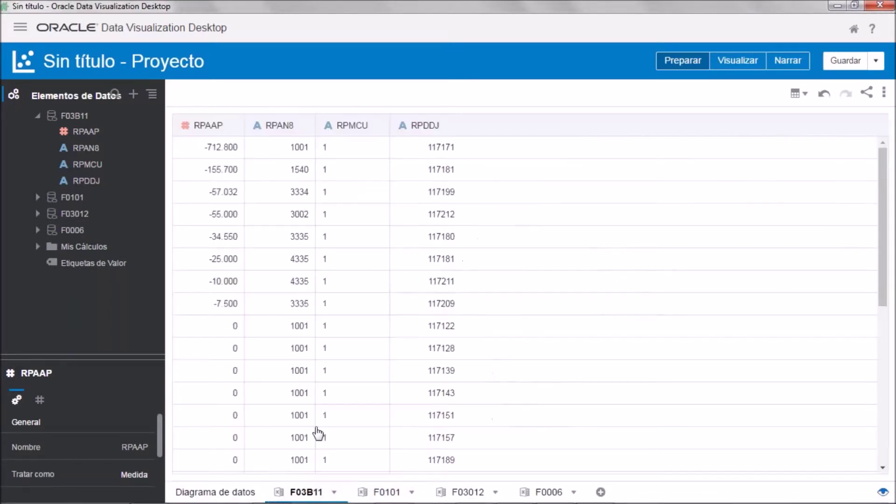
pyautogui.moveTo(232, 131)
pyautogui.click(233, 130)
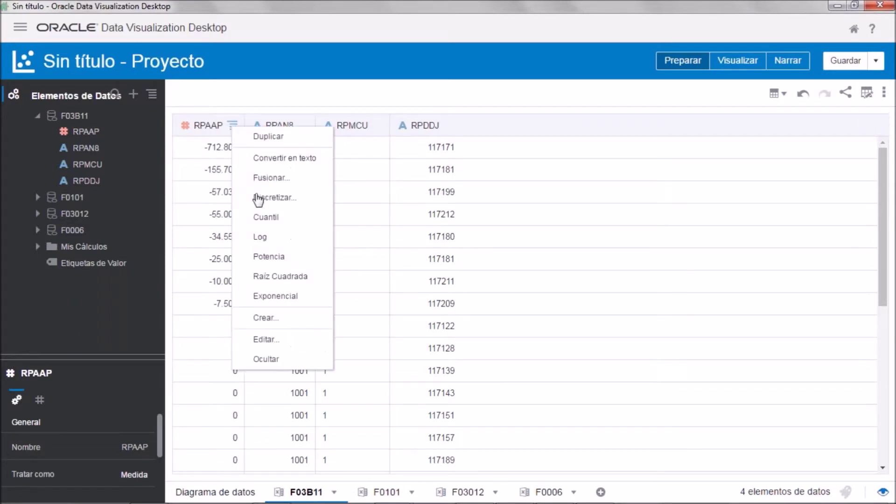
pyautogui.click(261, 341)
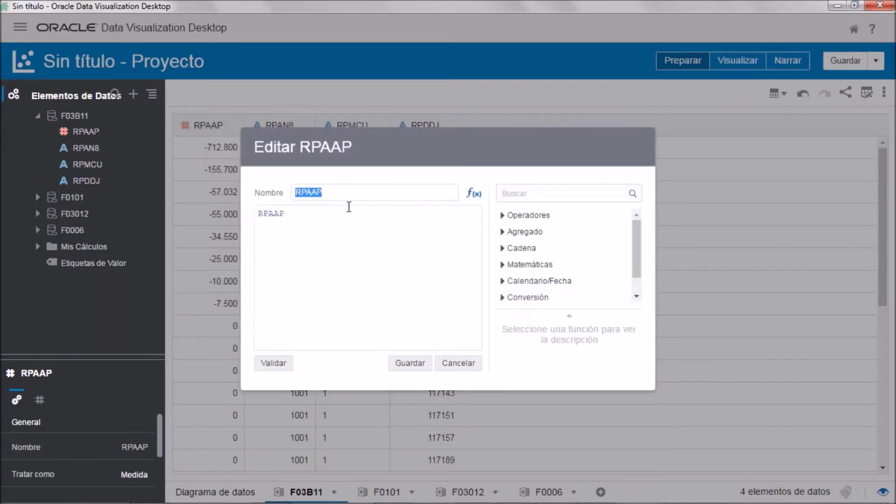
pyautogui.write('Open Amount')
pyautogui.click(408, 368)
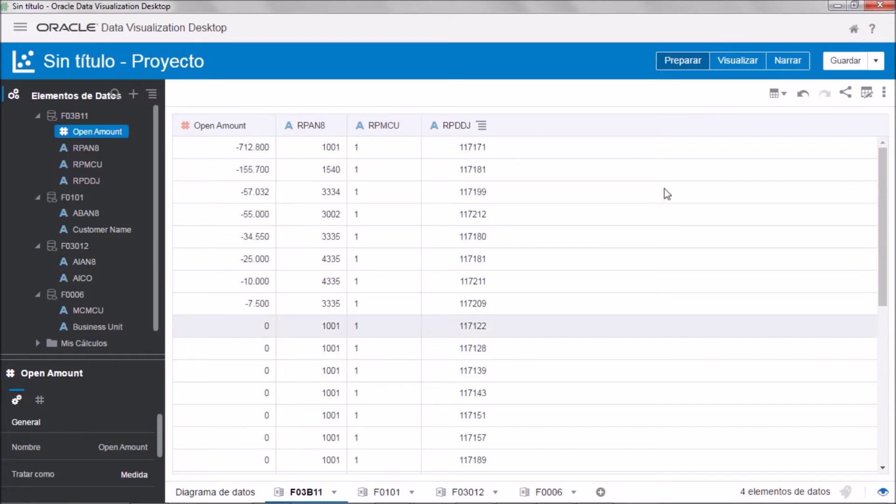
pyautogui.click(747, 63)
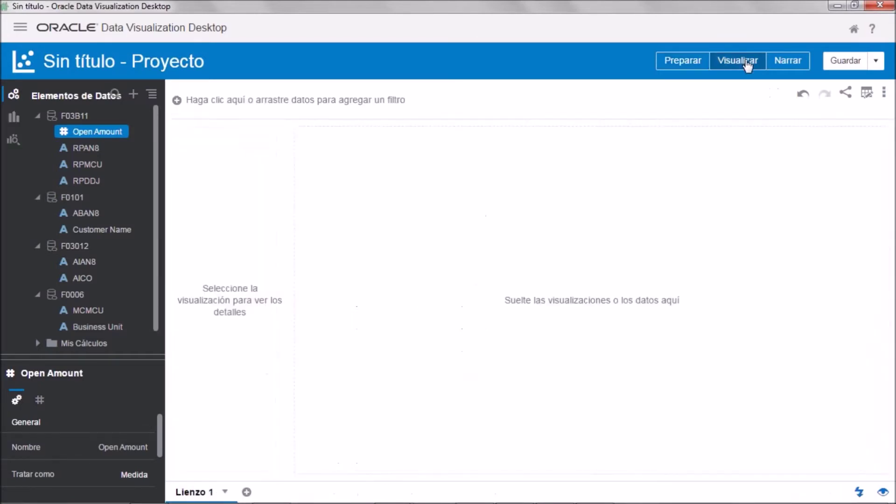
# - Select F03B11's Open Amount together with F0101's Customer Name and bring up their visualization options
pyautogui.click(38, 116)
pyautogui.click(38, 133)
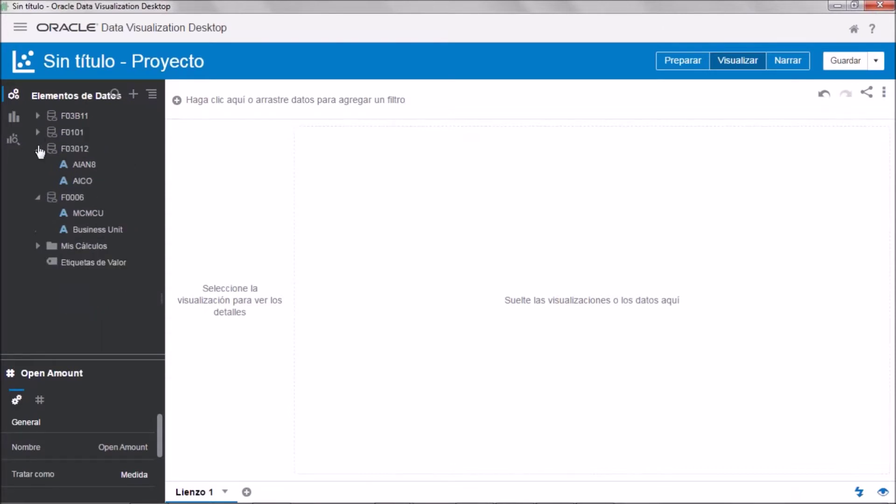
pyautogui.click(38, 148)
pyautogui.click(39, 165)
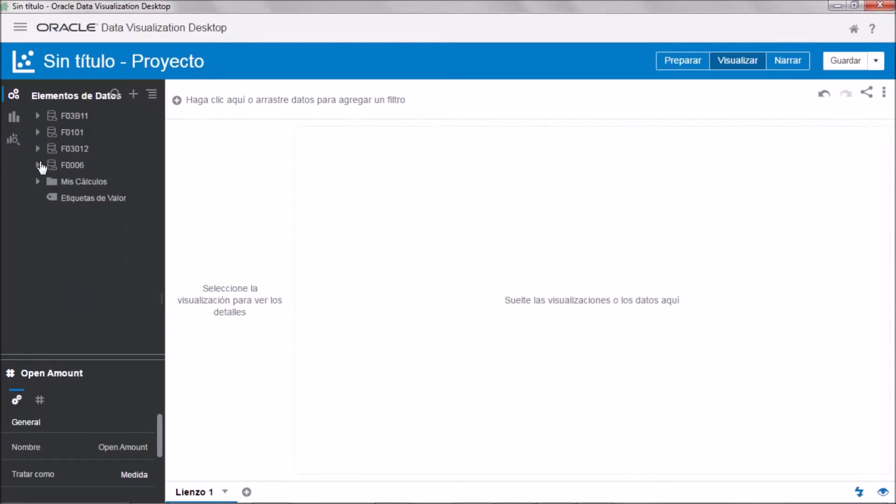
pyautogui.click(39, 117)
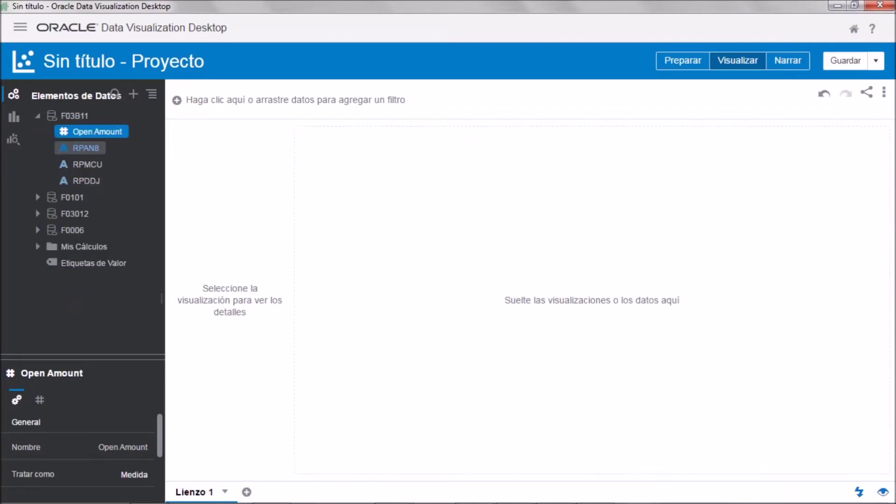
pyautogui.click(39, 197)
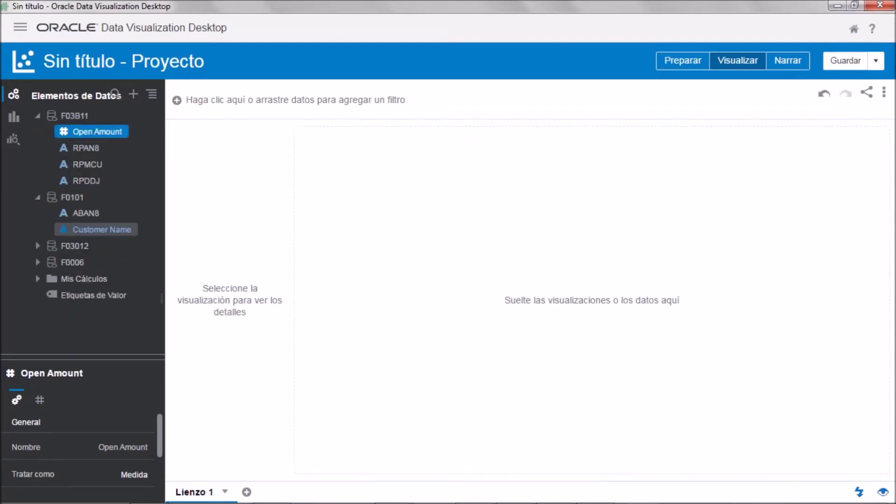
pyautogui.click(104, 235)
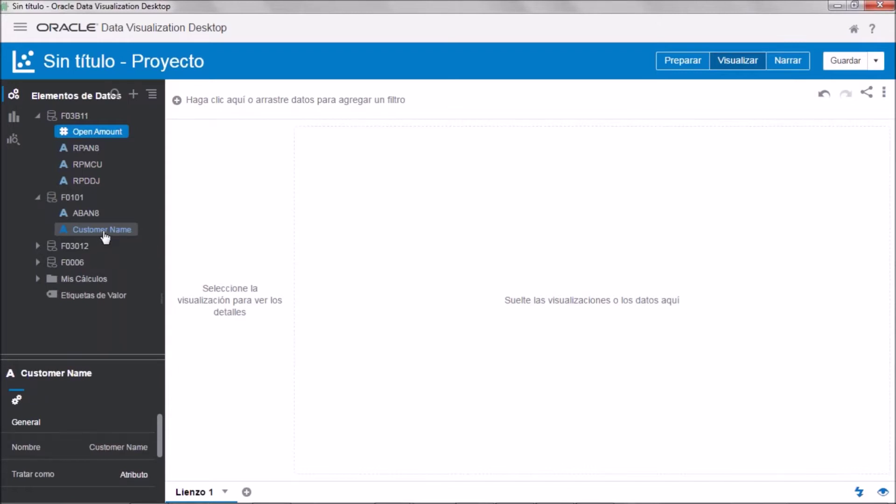
pyautogui.rightClick(112, 231)
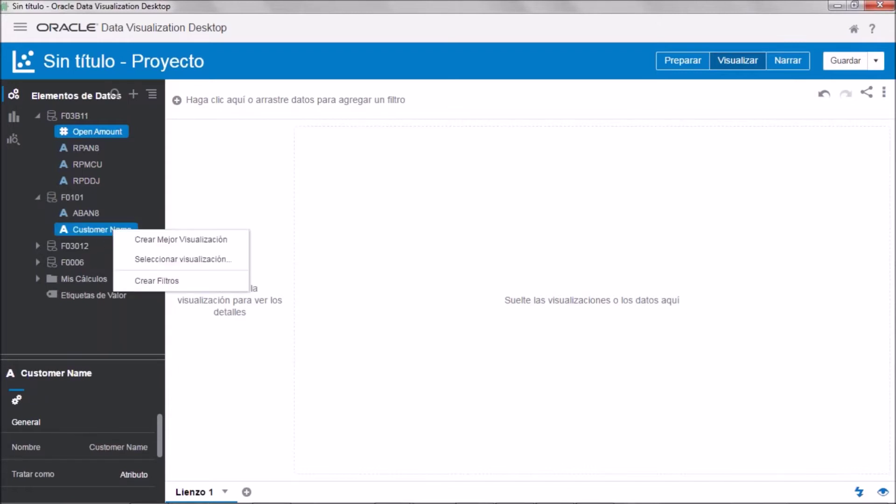
# - Create a best-fit bar chart of Open Amount by Customer Name, sorted highest to lowest
pyautogui.click(176, 240)
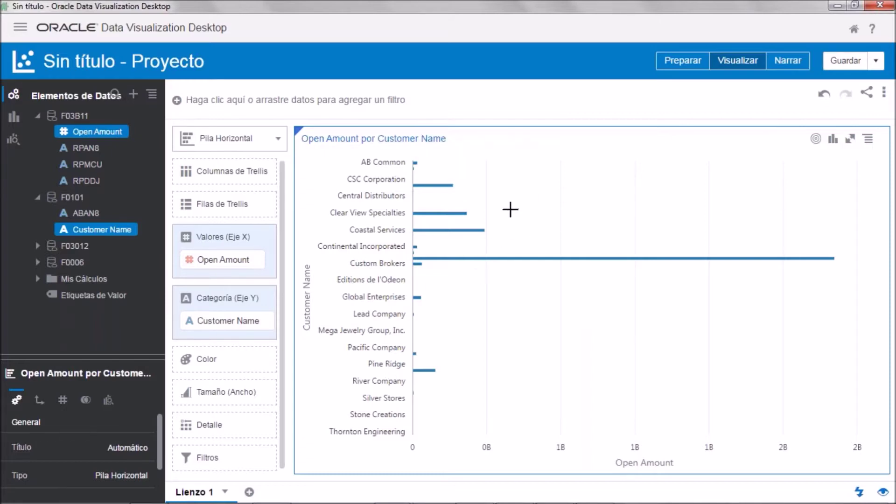
pyautogui.rightClick(581, 178)
pyautogui.moveTo(619, 209)
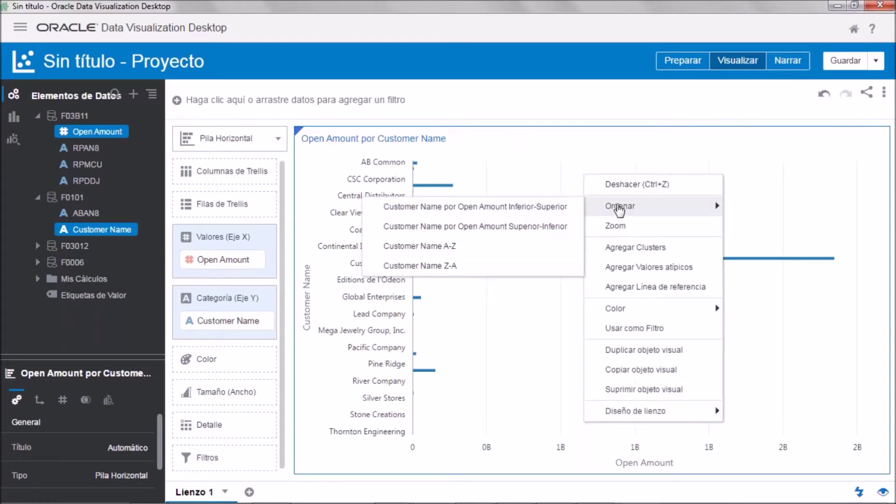
pyautogui.click(490, 227)
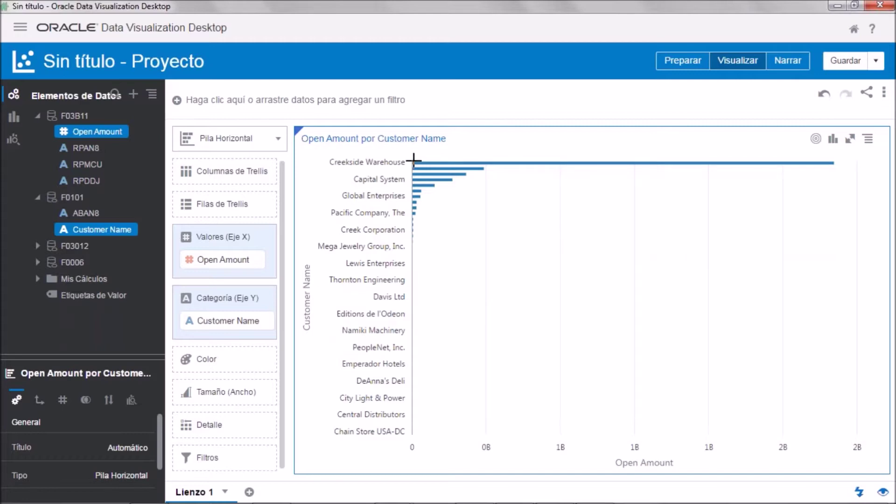
# - Keep only the eight largest customer bars, leaving Creekside Warehouse as the top customer
pyautogui.moveTo(414, 166)
pyautogui.mouseDown()
pyautogui.moveTo(434, 182)
pyautogui.moveTo(426, 180)
pyautogui.moveTo(468, 169)
pyautogui.moveTo(413, 168)
pyautogui.mouseUp()
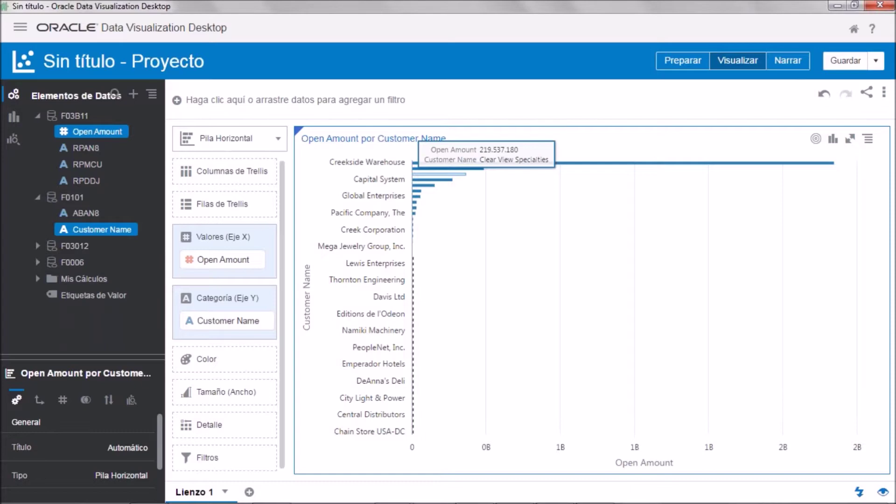
pyautogui.moveTo(614, 184); pyautogui.dragTo(407, 156)
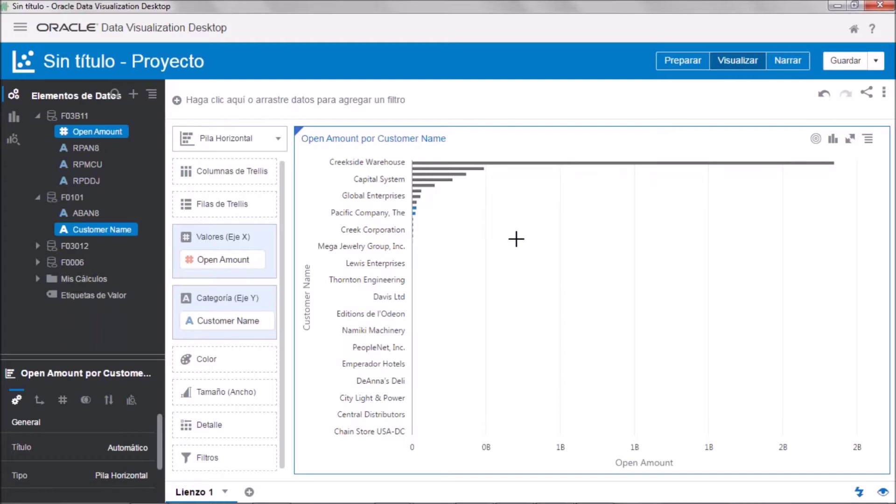
pyautogui.rightClick(494, 216)
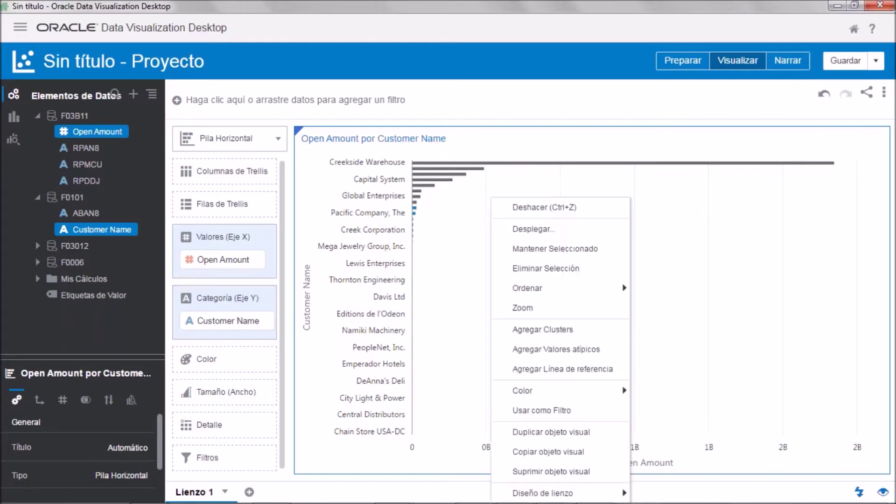
pyautogui.click(546, 250)
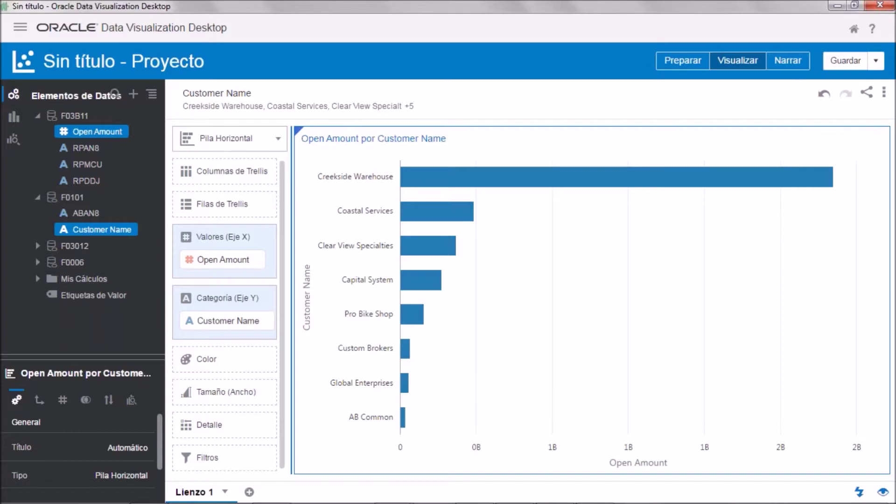
pyautogui.moveTo(85, 132); pyautogui.dragTo(82, 134)
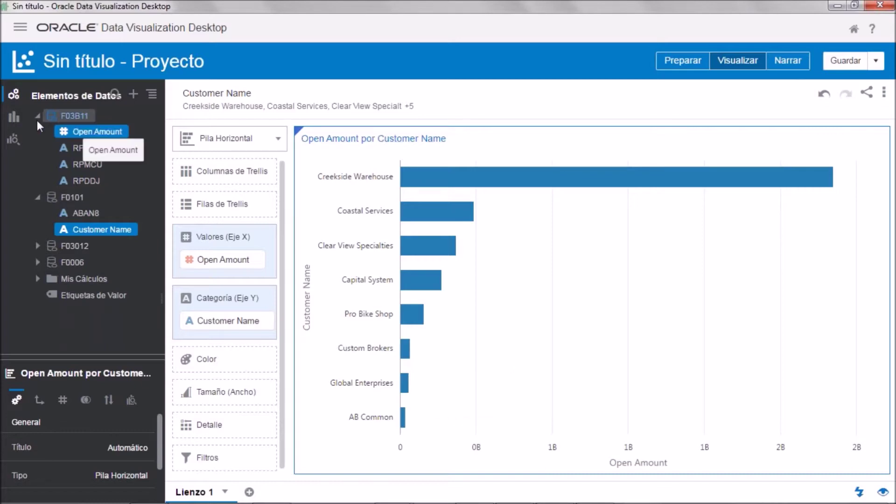
# - Chart Open Amount with F0006's Business Unit, removing Customer Name from Categoría (Eje Y)
pyautogui.click(38, 197)
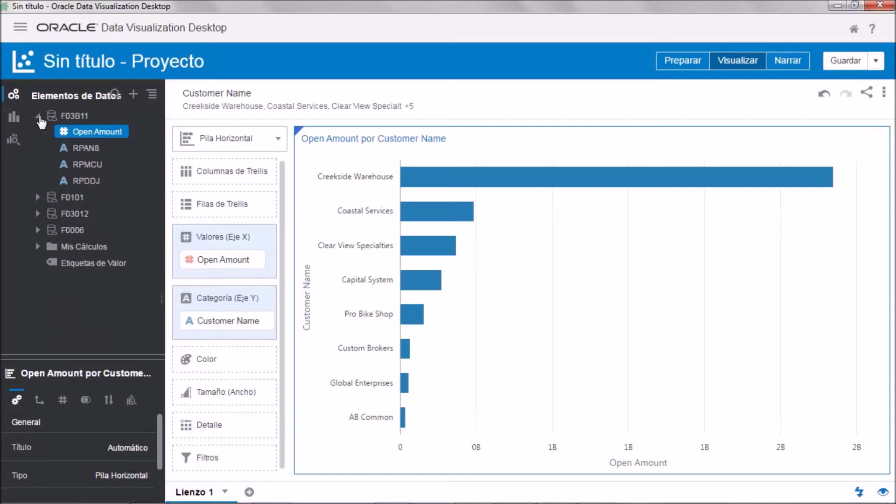
pyautogui.click(38, 231)
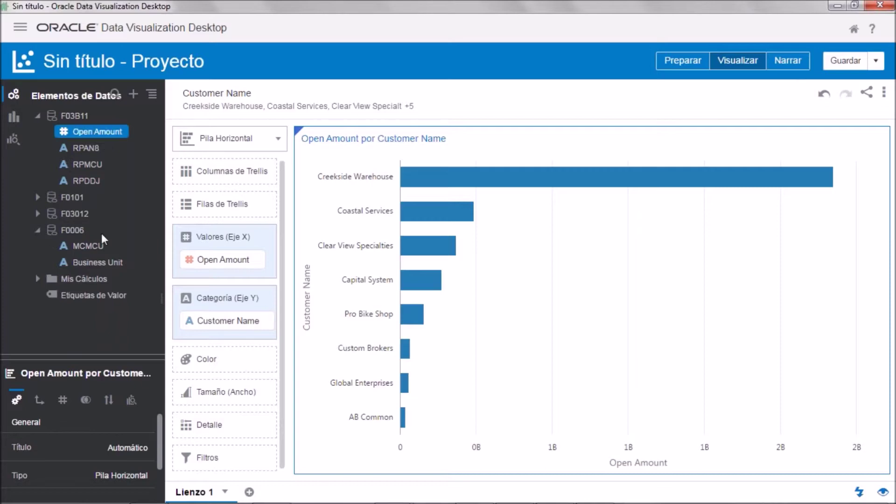
pyautogui.click(112, 264)
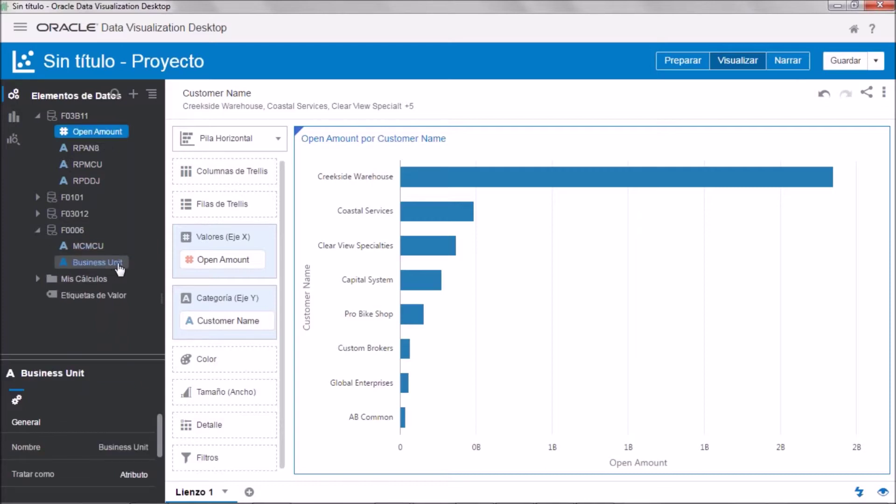
pyautogui.rightClick(121, 263)
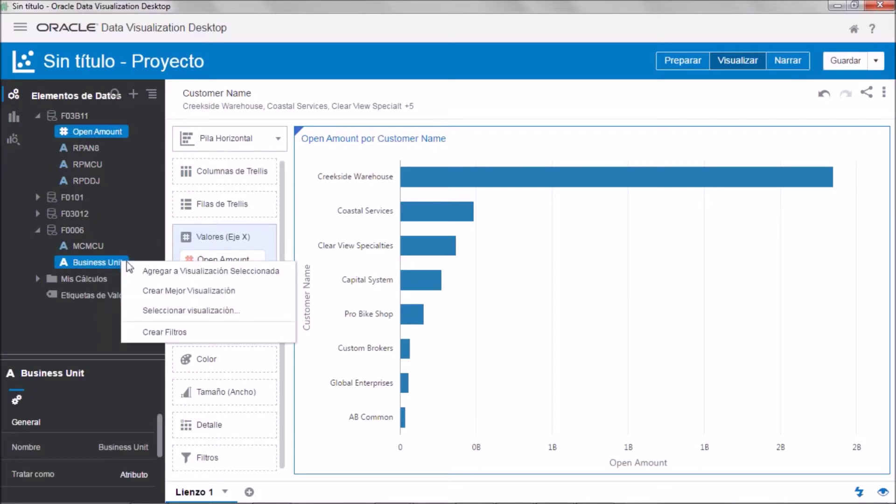
pyautogui.click(171, 290)
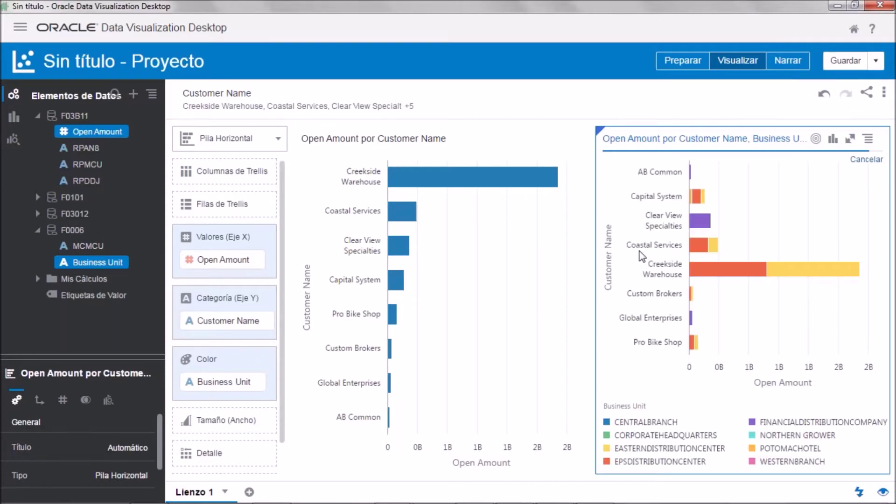
pyautogui.moveTo(752, 282)
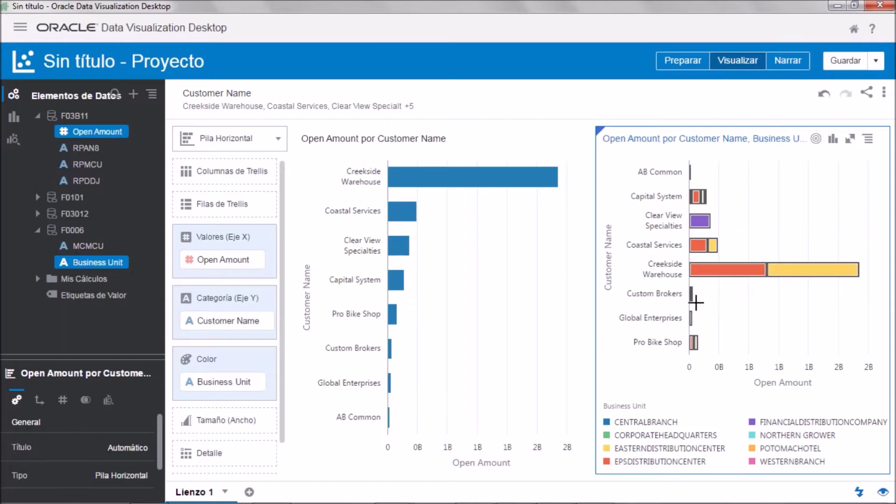
pyautogui.moveTo(694, 342)
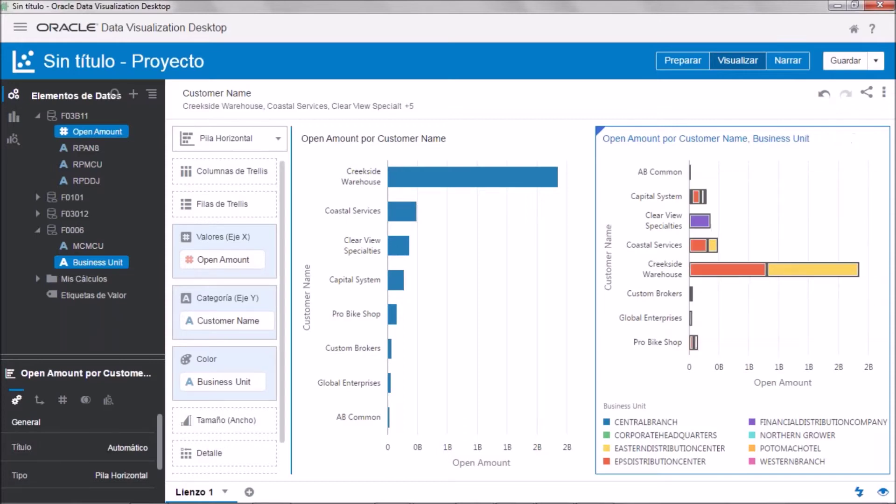
pyautogui.click(266, 321)
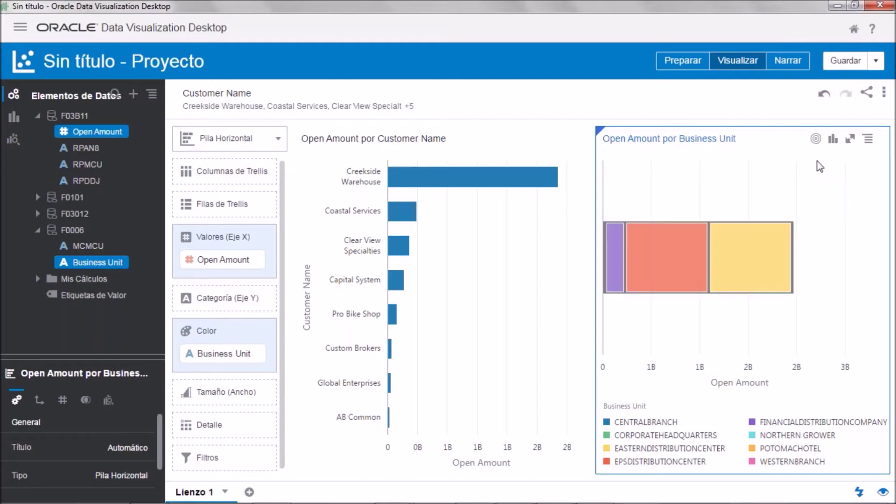
# - Check the chart type choices, then collapse the F0006 and F03B11 field lists
pyautogui.click(833, 139)
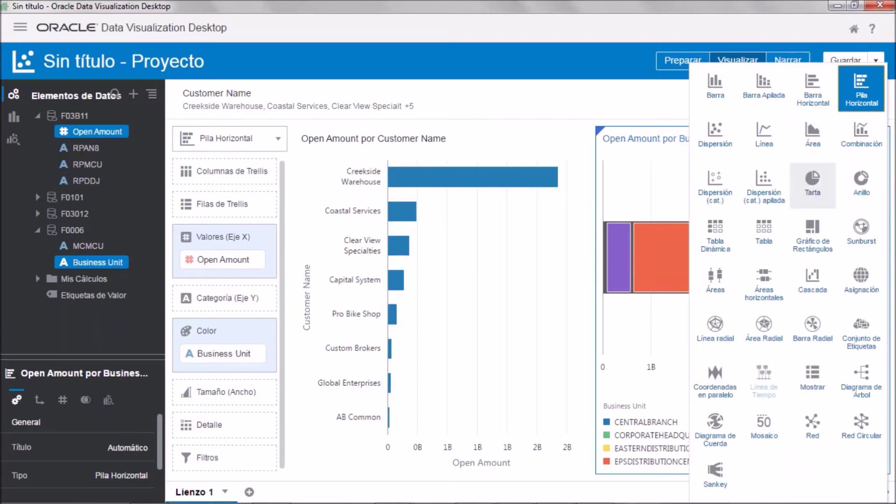
pyautogui.press('Escape')
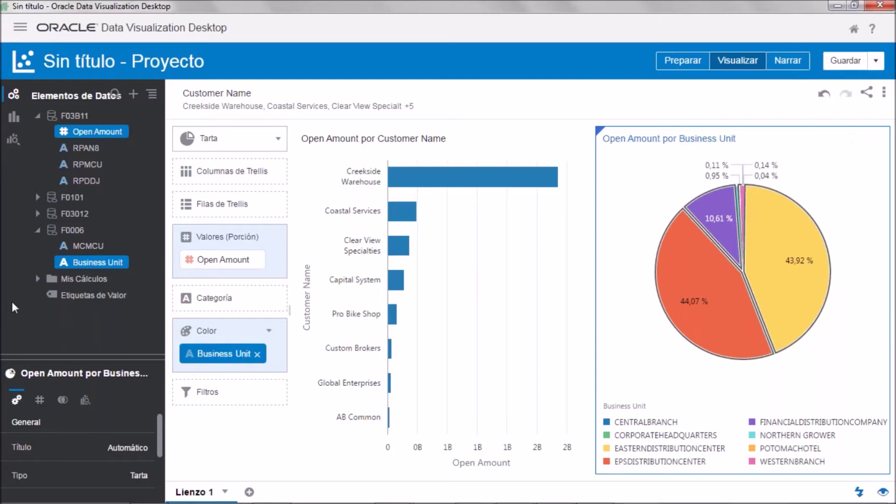
pyautogui.click(37, 230)
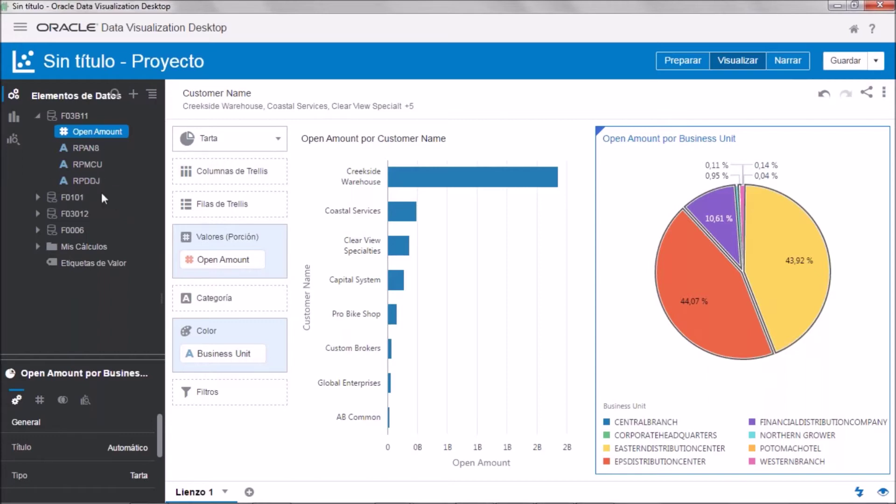
pyautogui.click(38, 116)
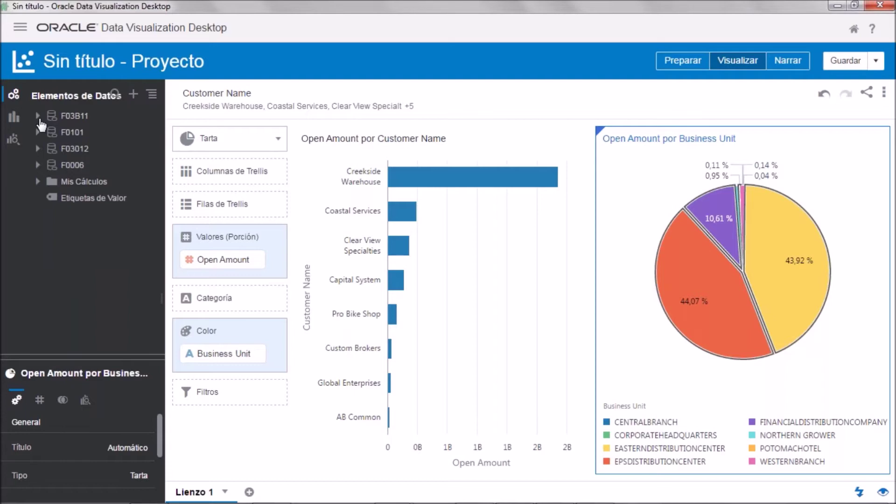
# - Deselect Etiquetas de Valor on the chart, then switch over toward the Excel window
pyautogui.click(94, 198)
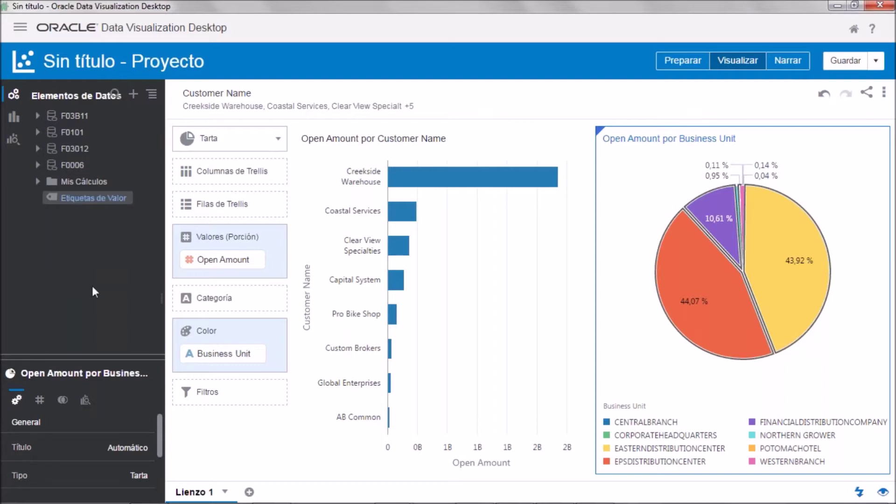
pyautogui.click(93, 287)
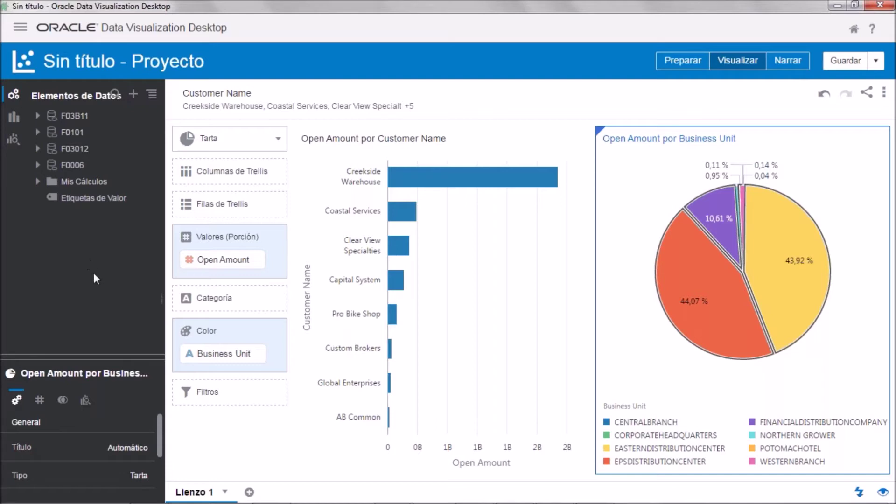
pyautogui.hotkey('alt', 'Tab')
pyautogui.press('Tab')
pyautogui.press('Tab')
pyautogui.press('Tab')
pyautogui.press('Tab')
pyautogui.press('Tab')
pyautogui.press('Tab')
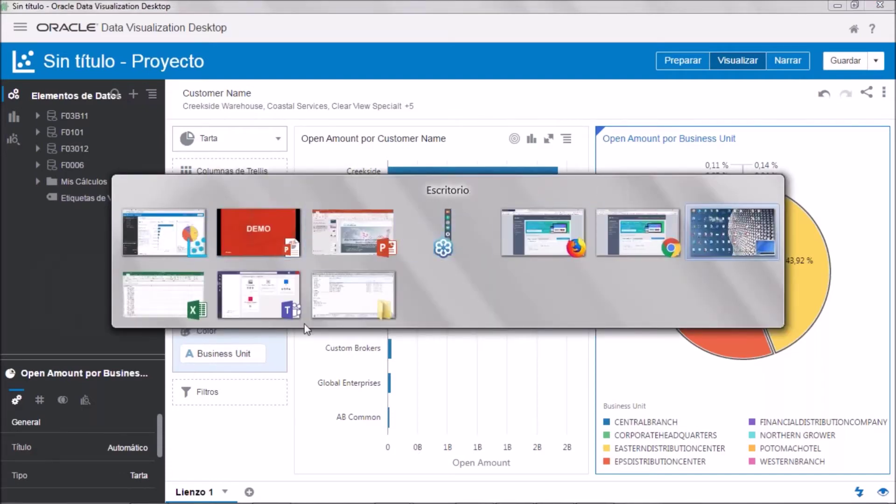
pyautogui.press('Escape')
pyautogui.hotkey('alt', 'Tab')
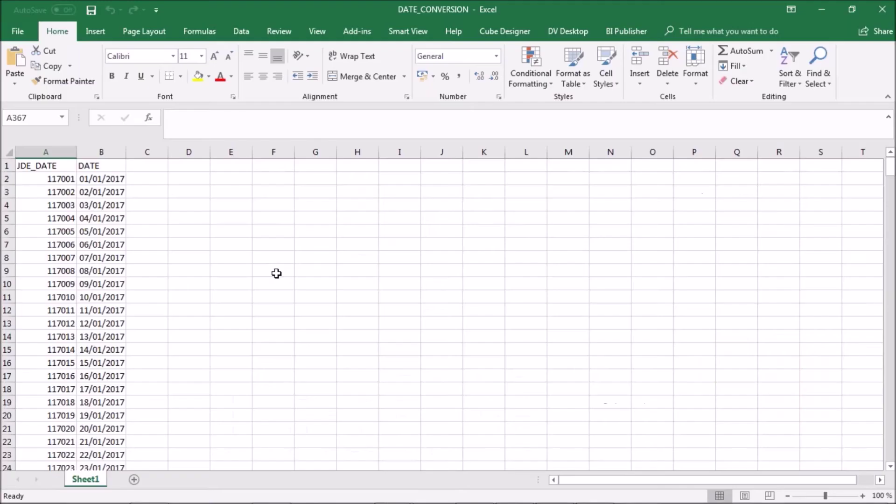
pyautogui.click(30, 185)
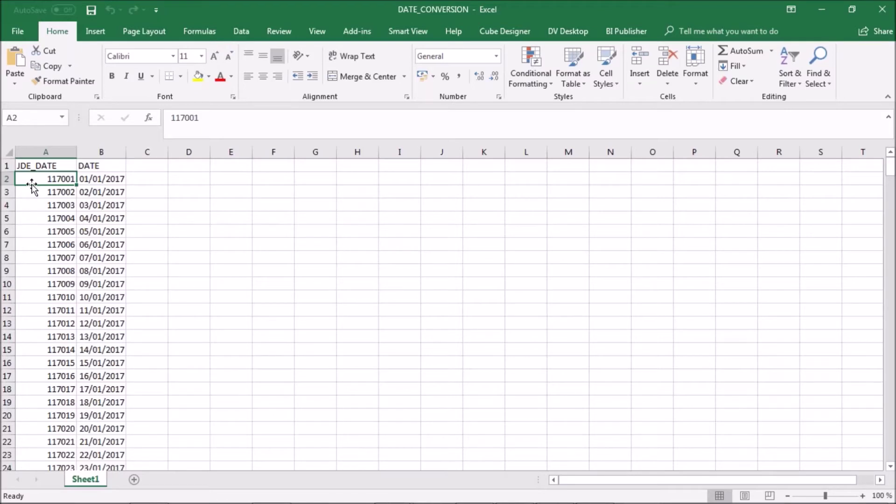
pyautogui.click(105, 177)
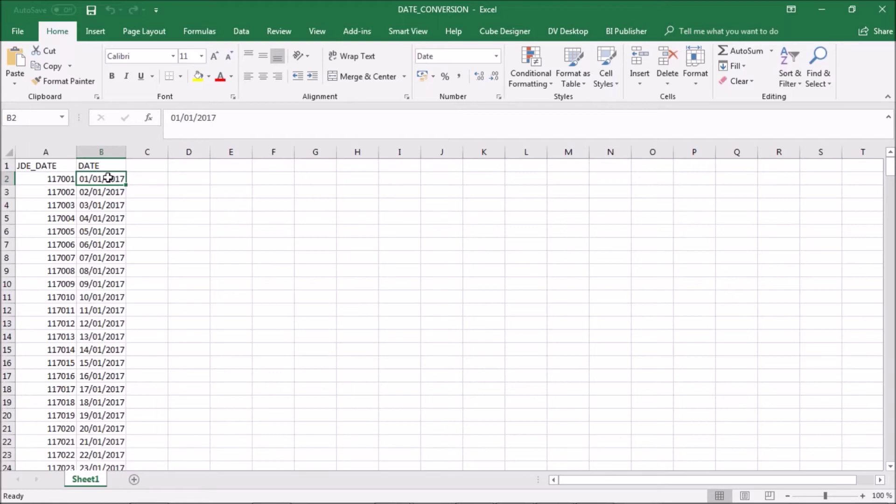
pyautogui.click(101, 152)
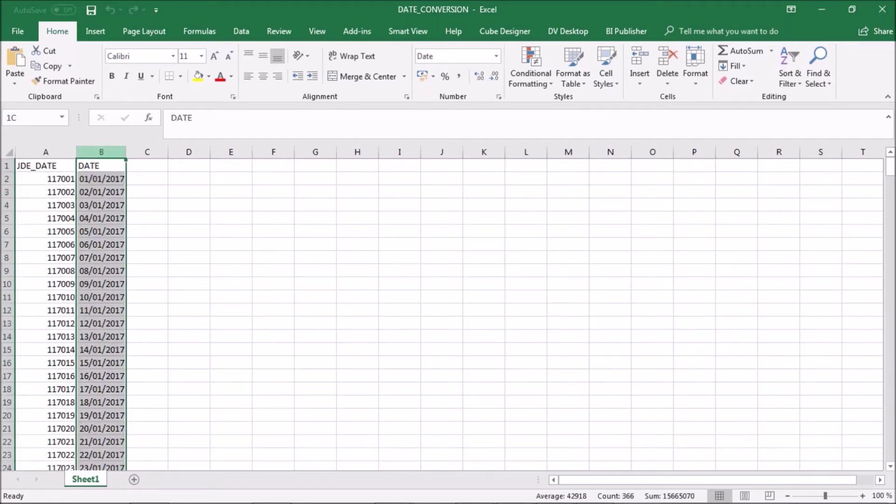
pyautogui.click(43, 189)
pyautogui.hotkey('alt', 'Tab')
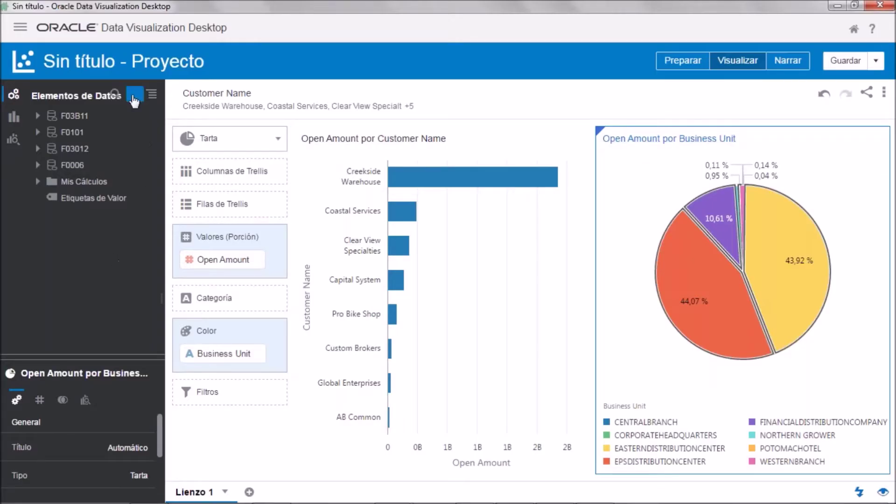
pyautogui.click(134, 99)
# - Create a new data set from the local DATE_CONVERSION.xlsx file
pyautogui.click(143, 114)
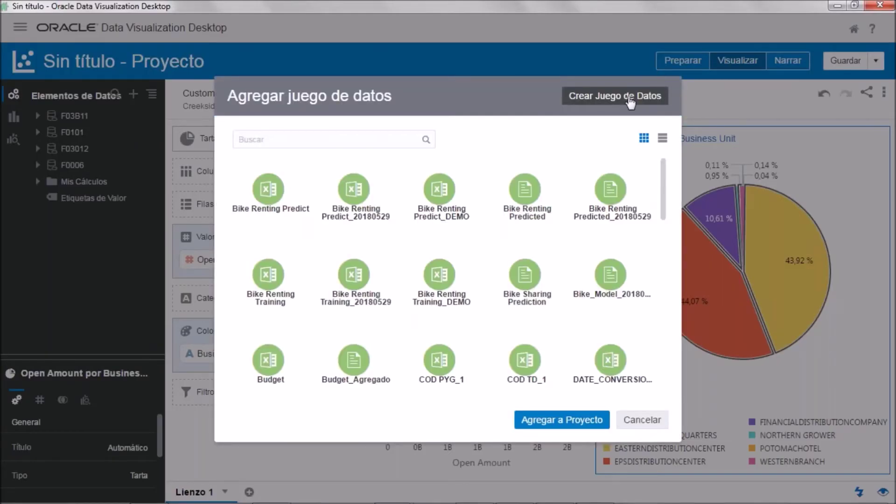
pyautogui.click(630, 99)
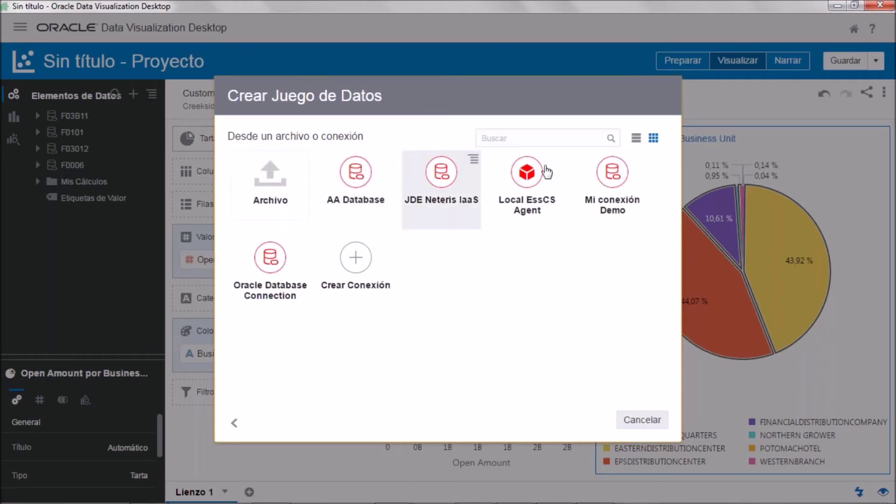
pyautogui.click(274, 191)
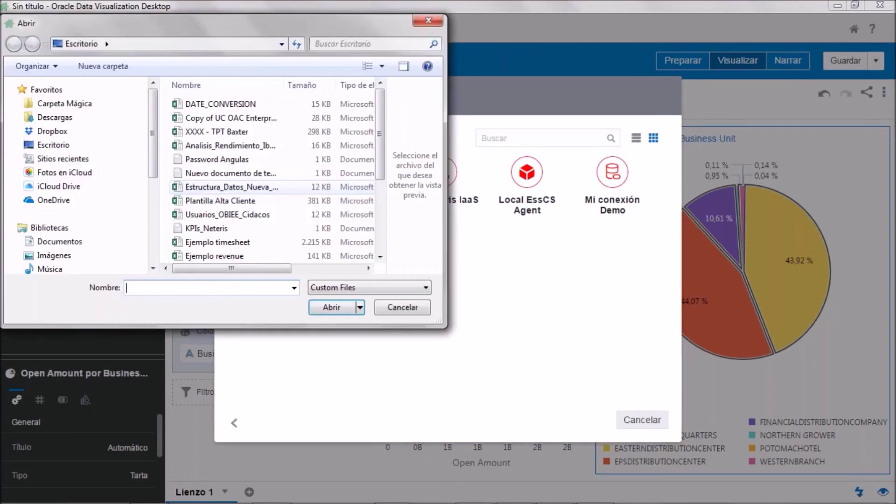
pyautogui.click(206, 104)
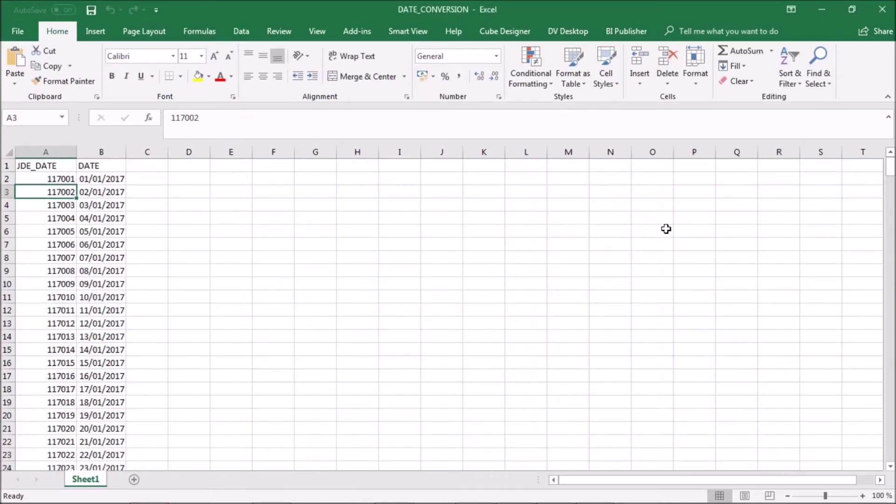
pyautogui.hotkey('alt', 'Tab')
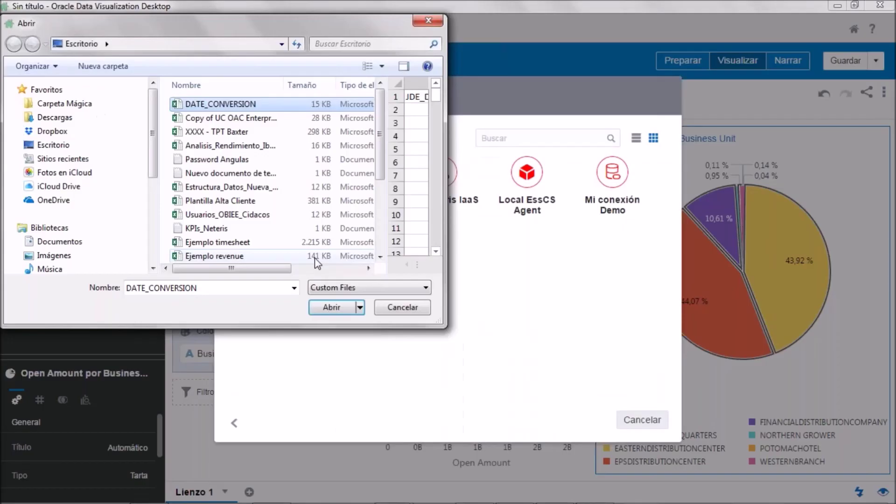
pyautogui.click(329, 309)
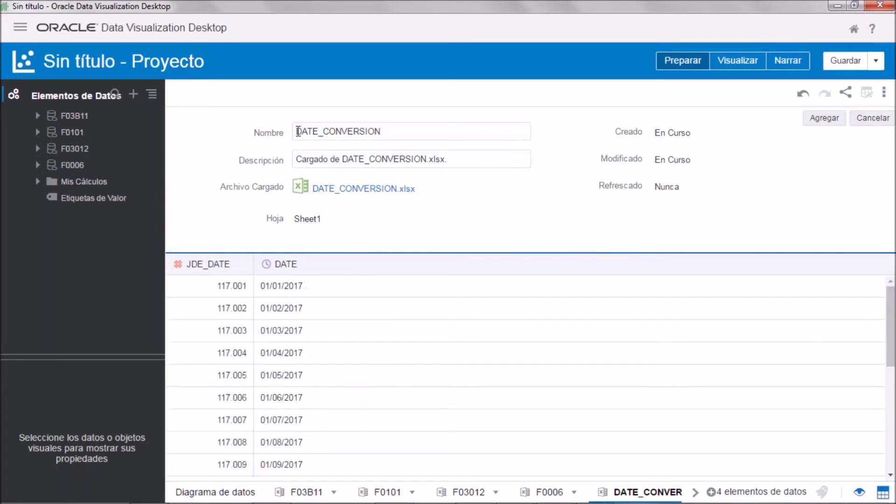
# - Rename the data set to JDE_DATE_CONVERSION by prefixing 'JDE_'
pyautogui.click(327, 130)
pyautogui.press('Home')
pyautogui.write('JDE_')
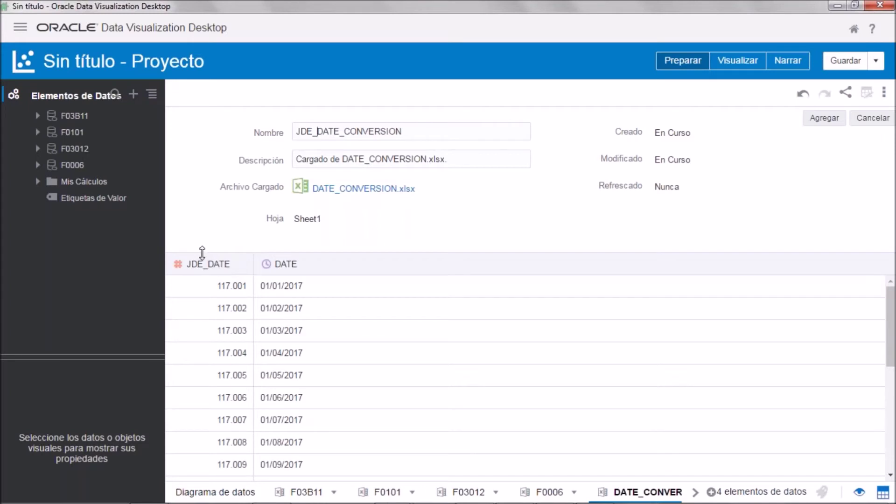
# - Set the JDE_DATE column to be treated as an attribute and add the data set
pyautogui.click(240, 265)
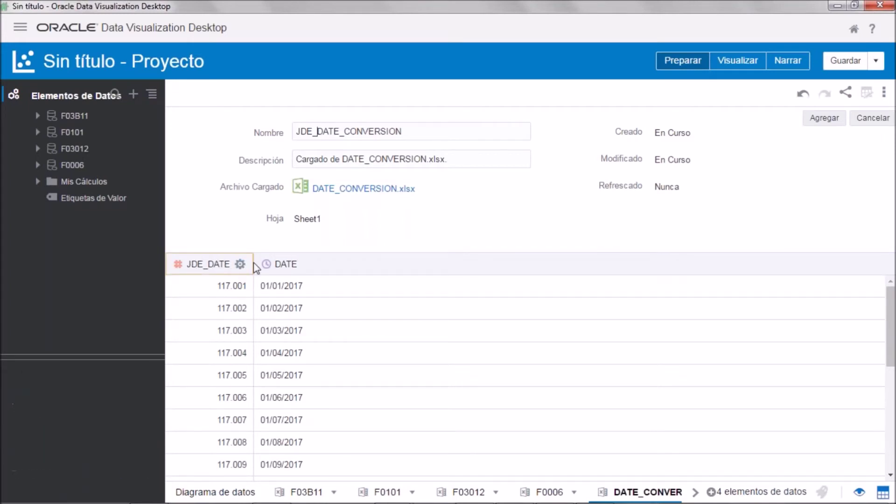
pyautogui.click(304, 265)
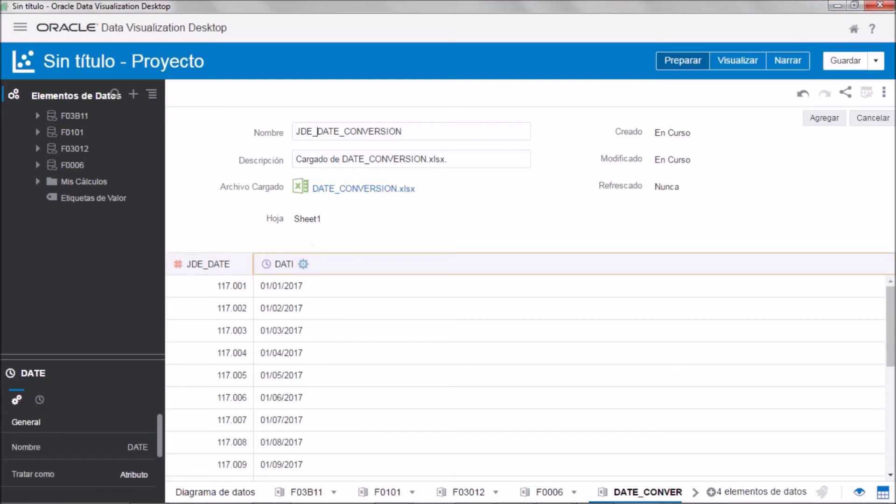
pyautogui.click(240, 267)
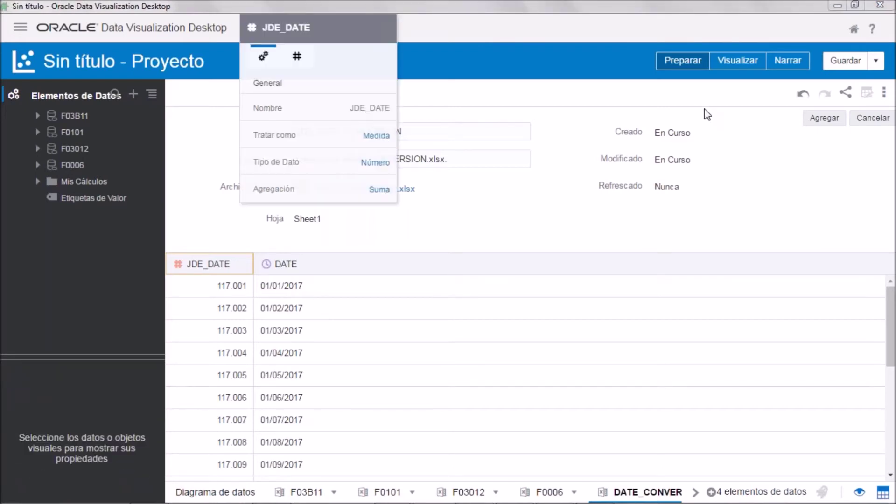
pyautogui.click(375, 136)
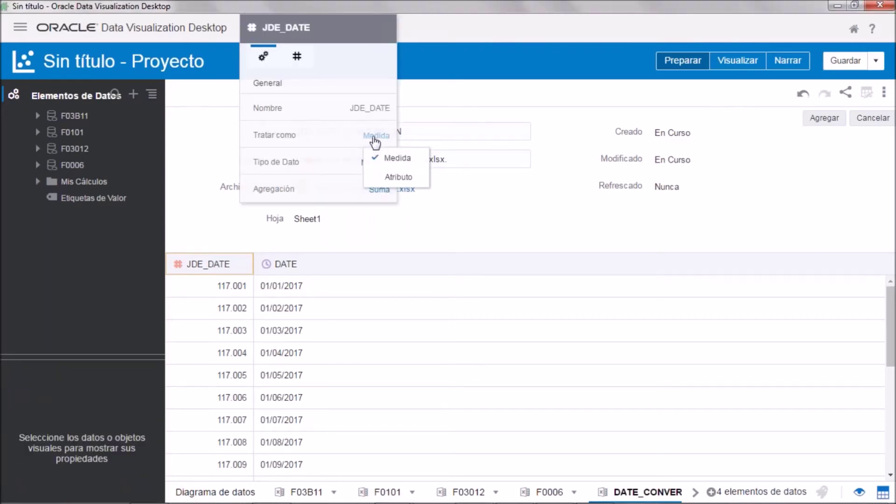
pyautogui.click(397, 177)
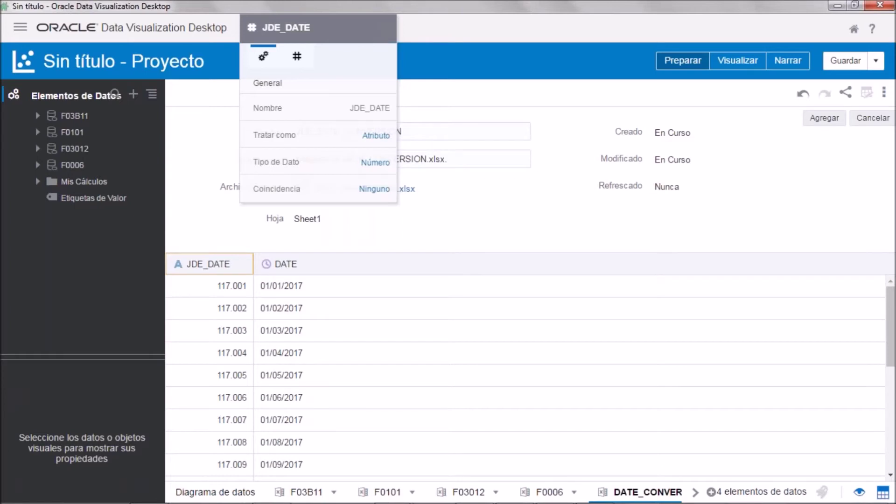
pyautogui.click(384, 246)
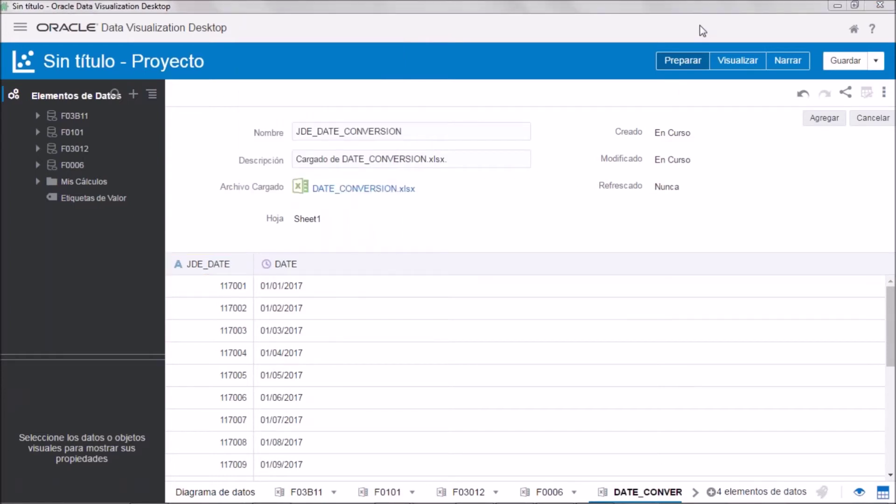
pyautogui.click(823, 121)
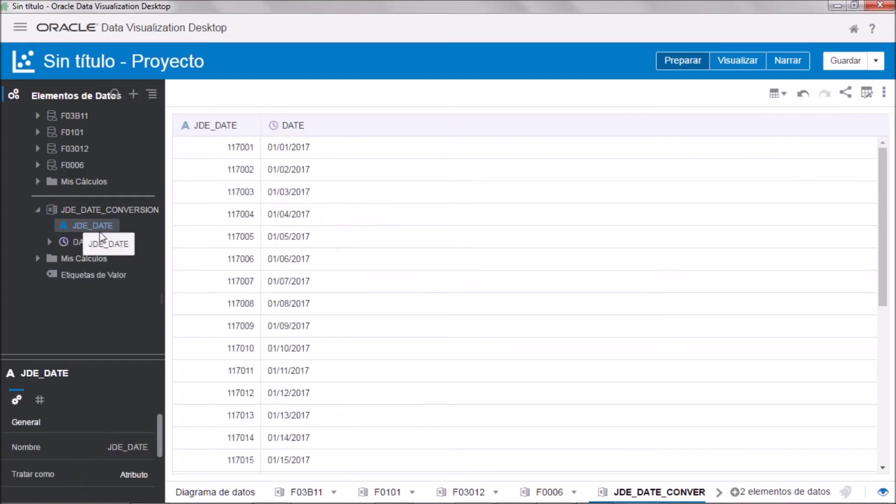
# - Join JDE_DATE_CONVERSION to F03B11 on JDE_DATE = RPDDJ, then return to the Visualizar canvas
pyautogui.click(189, 492)
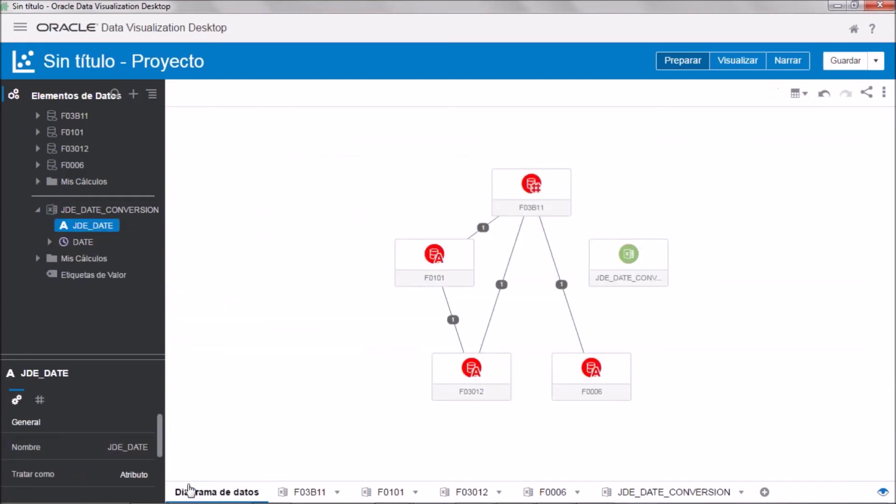
pyautogui.moveTo(548, 186); pyautogui.dragTo(628, 261)
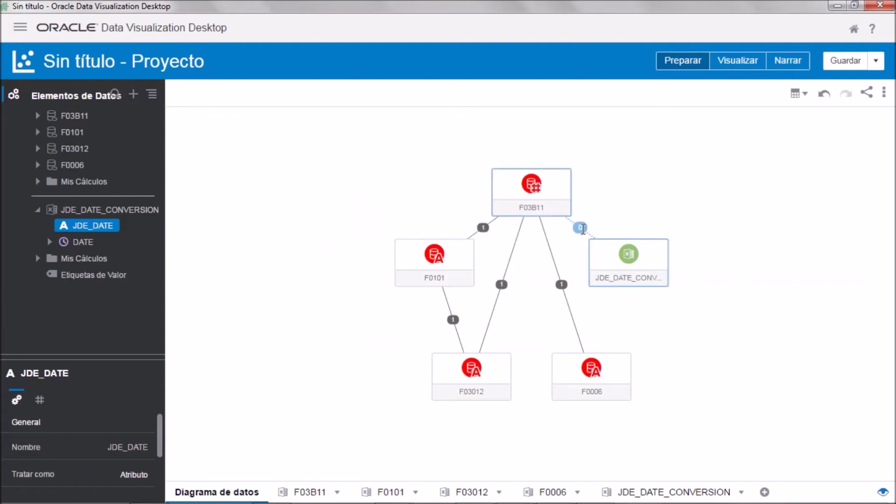
pyautogui.click(581, 228)
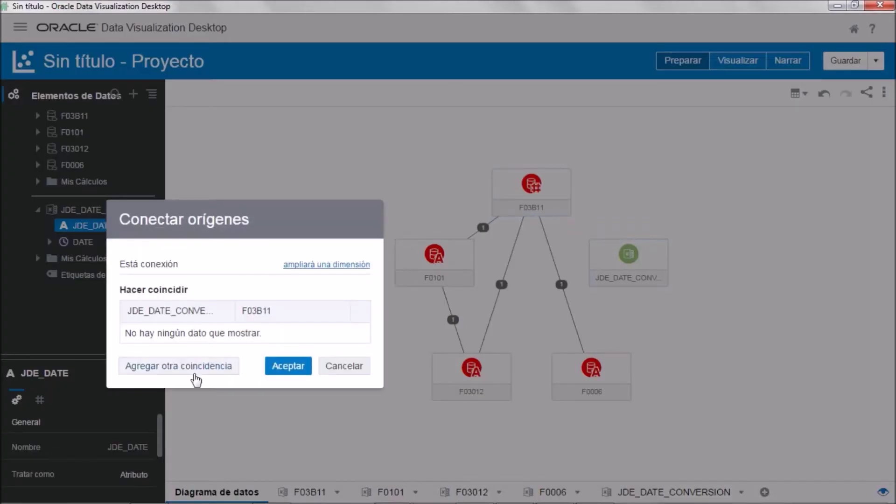
pyautogui.click(194, 368)
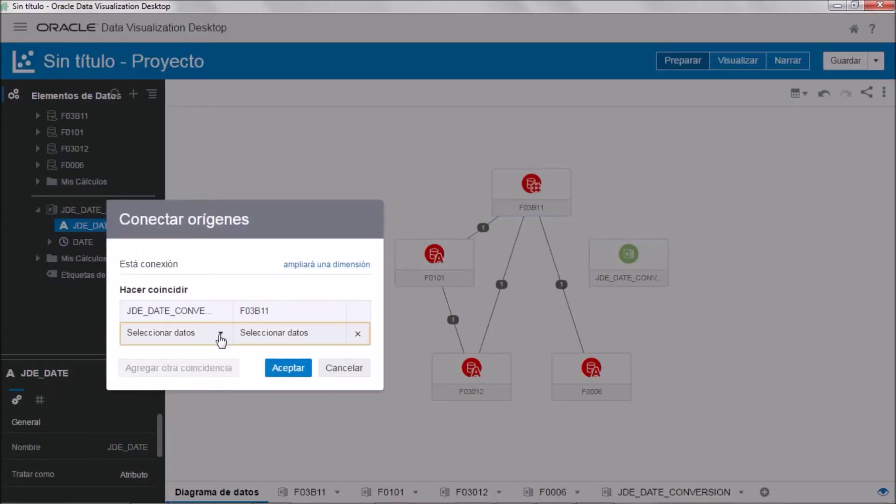
pyautogui.click(221, 341)
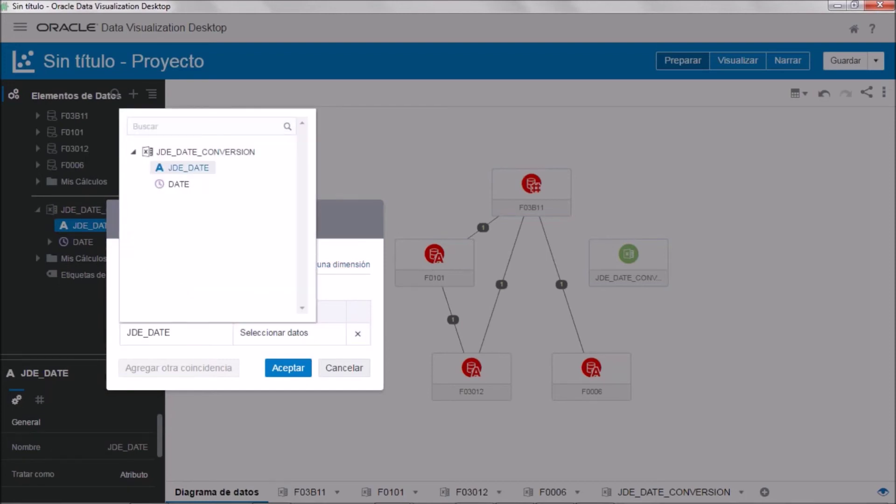
pyautogui.click(185, 167)
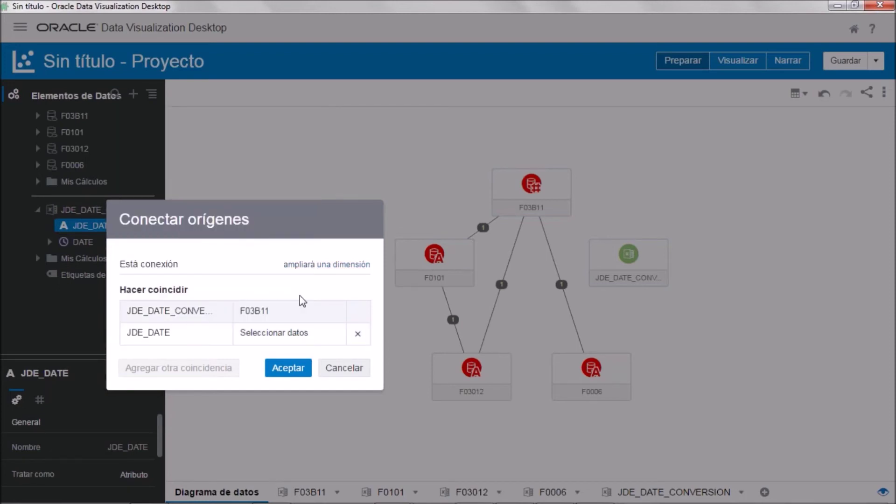
pyautogui.click(332, 340)
pyautogui.click(296, 203)
pyautogui.click(284, 368)
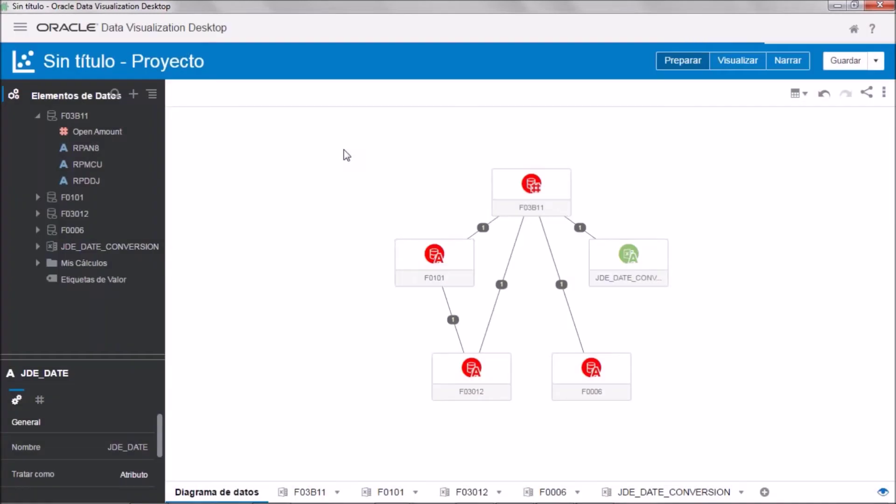
pyautogui.click(740, 65)
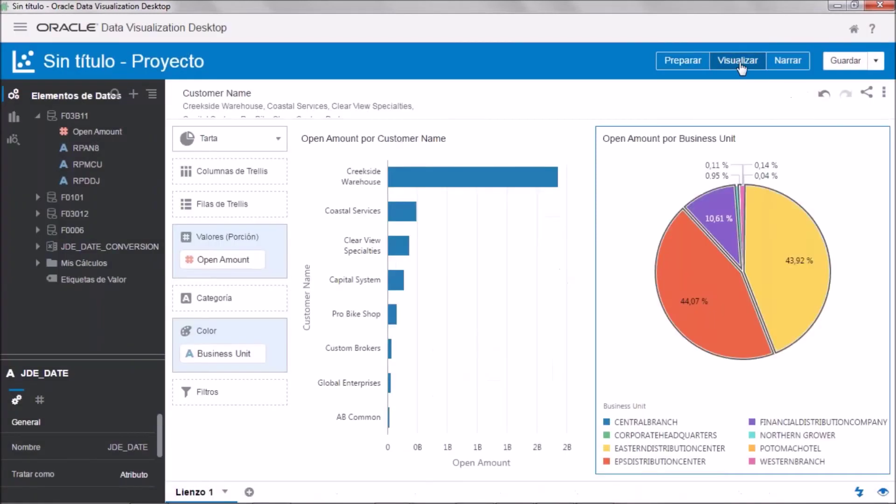
# - Add a line chart of Open Amount by DATE Trimestre (quarter), then collapse the data tree
pyautogui.click(37, 248)
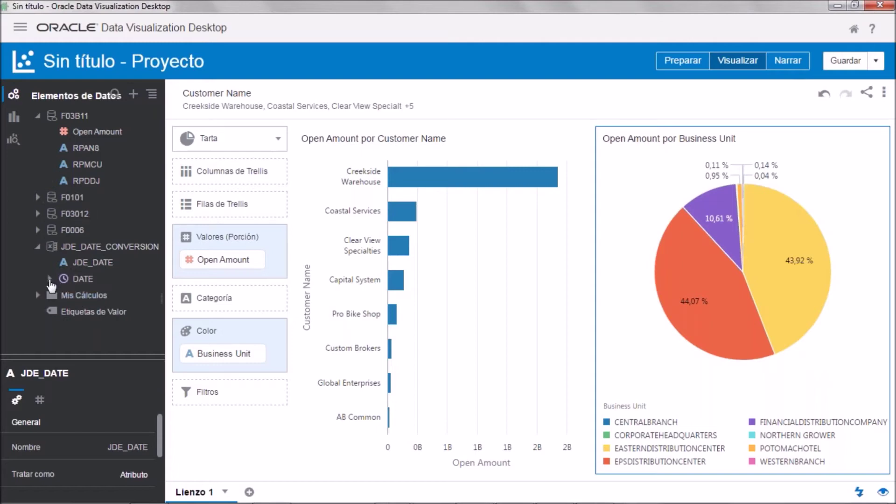
pyautogui.click(50, 279)
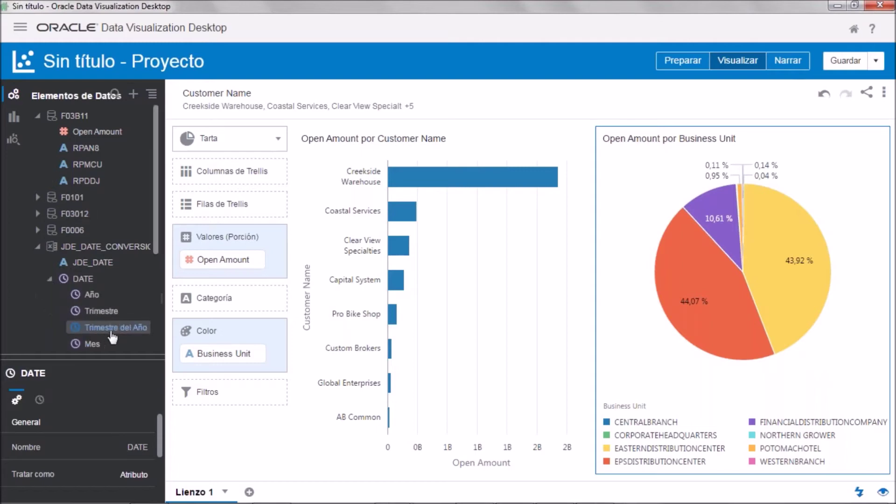
pyautogui.click(101, 311)
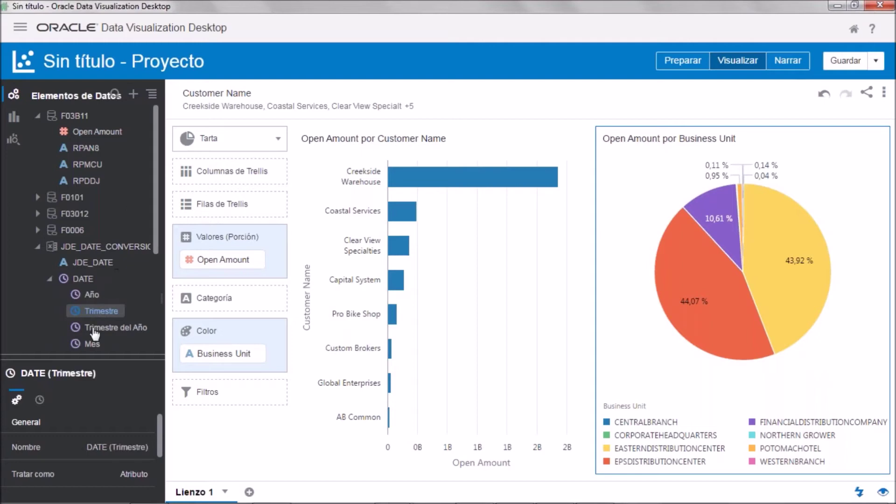
pyautogui.click(103, 133)
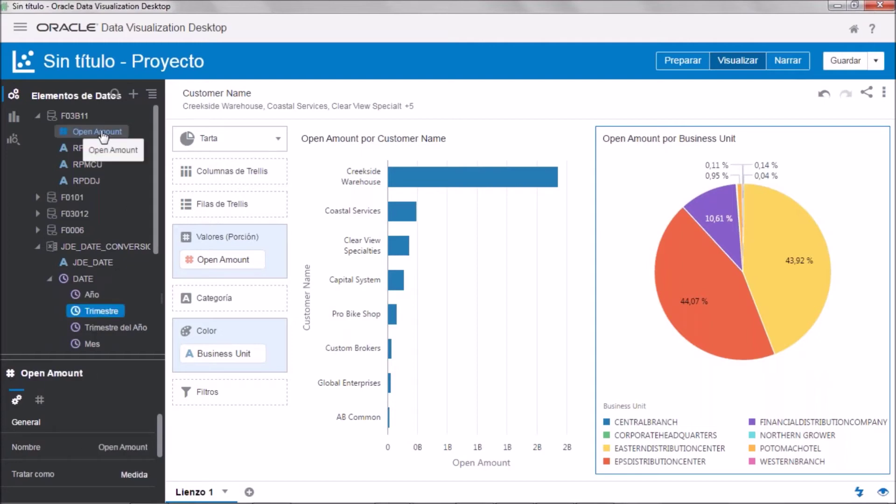
pyautogui.rightClick(102, 132)
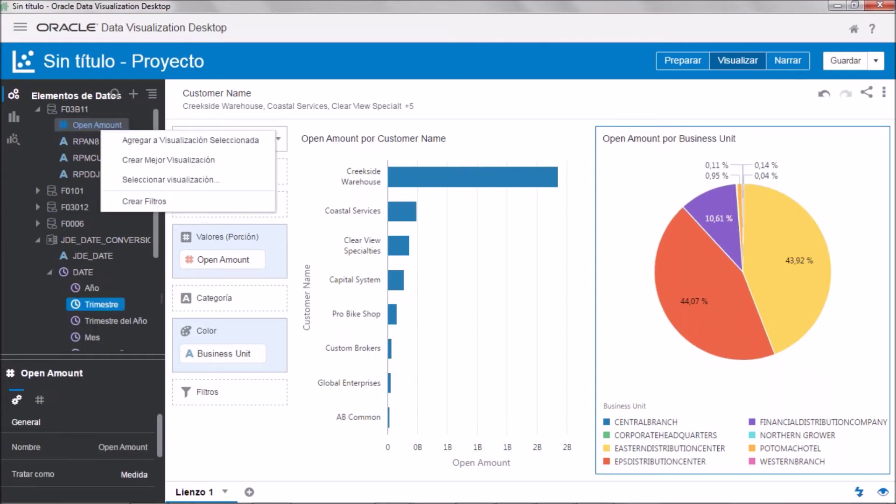
pyautogui.click(169, 160)
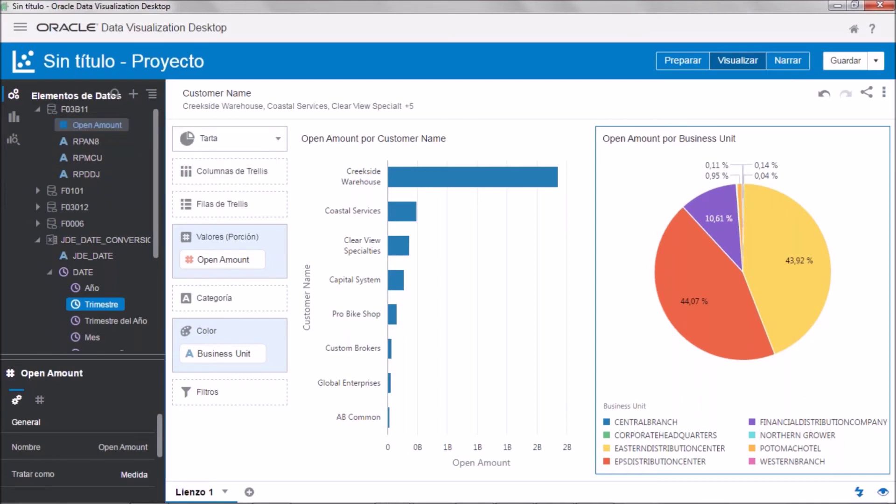
pyautogui.moveTo(434, 281); pyautogui.dragTo(422, 355)
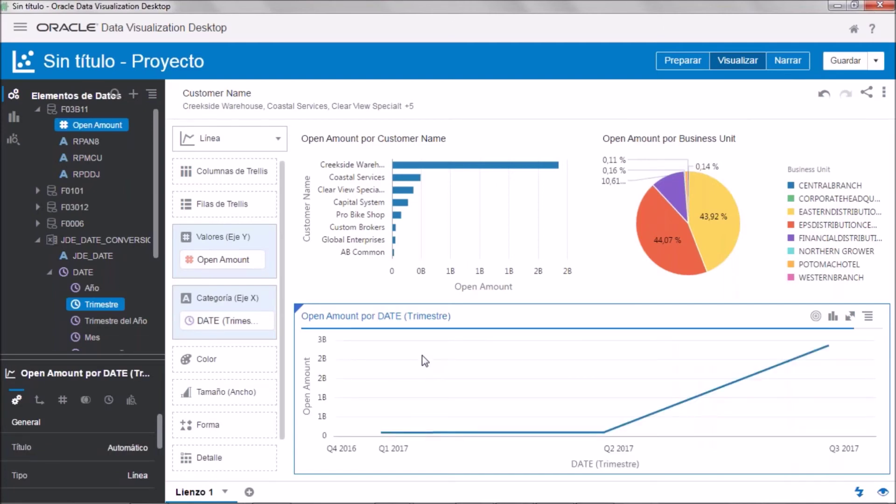
pyautogui.moveTo(380, 432)
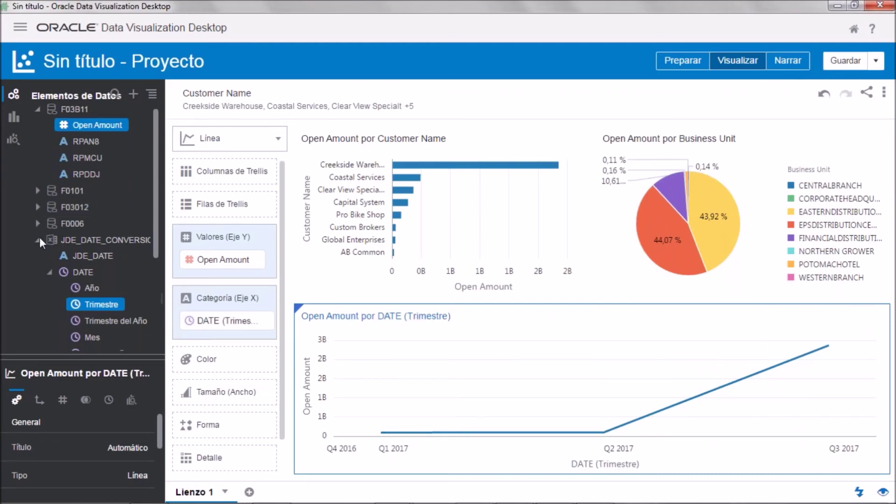
pyautogui.click(38, 240)
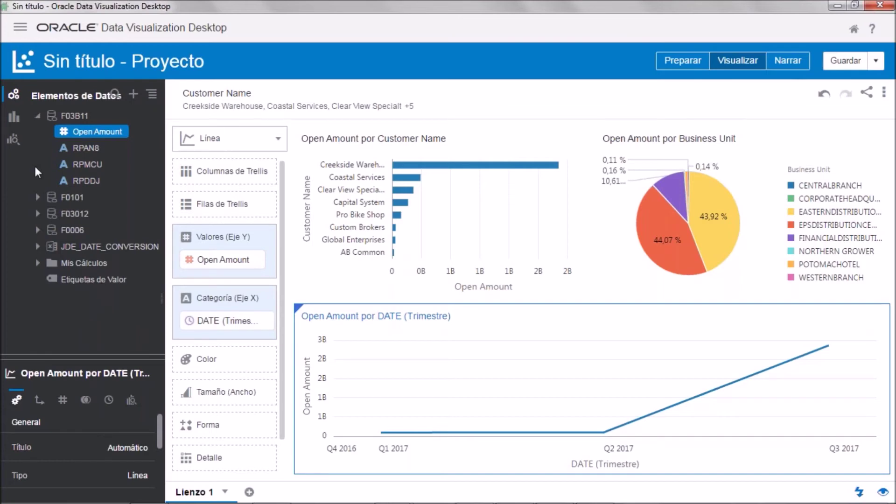
pyautogui.click(38, 116)
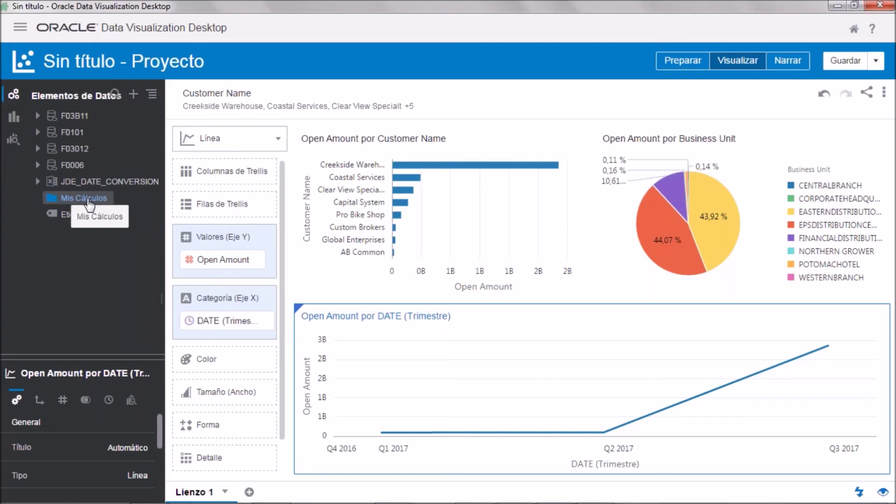
# - Add a new calculation under Mis Cálculos containing the pasted CASE WHEN aging formula
pyautogui.rightClick(89, 204)
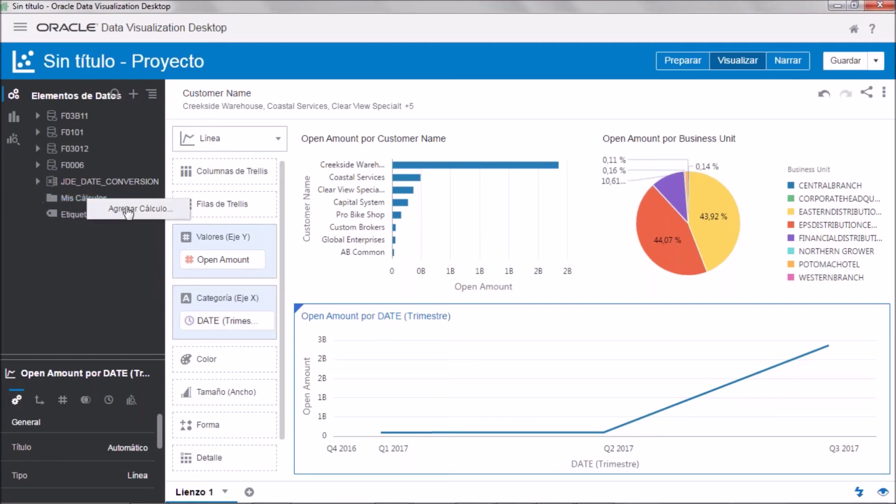
pyautogui.click(127, 209)
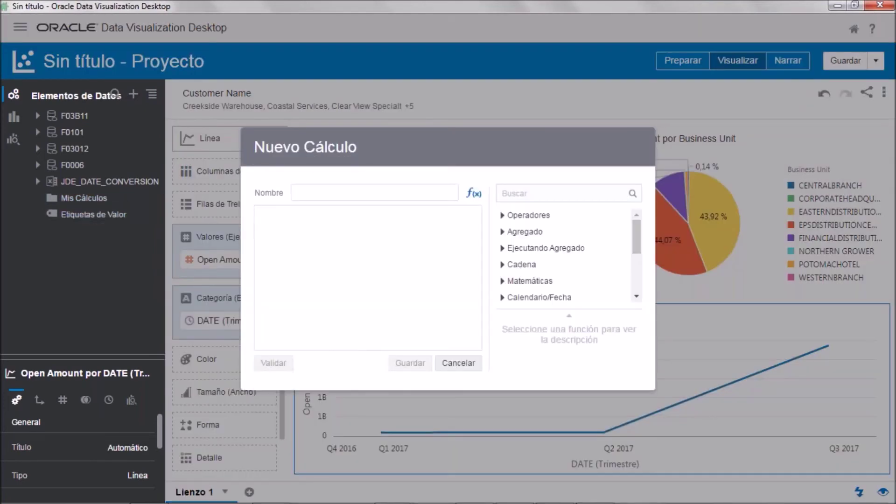
pyautogui.write("Case When (117150 - RPDDJ) between 0 and 30 then '0-30' else Case When (117150 - RPDDJ) between 31 and 60 then '31-60' else Case When (117150 - RPDDJ) between 61 and 90 then '61-90' else Case When (117150 - RPDDJ) between 91 and 120 then '91-120' else '> 120' end end end end")
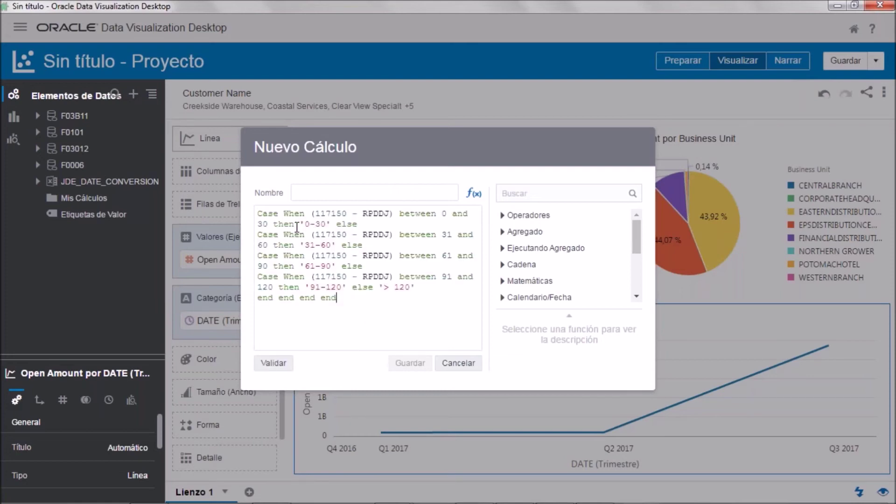
# - Review the formula by highlighting the 117150 reference date, RPDDJ, and the 0-30 and 61-90 bucket labels
pyautogui.doubleClick(332, 214)
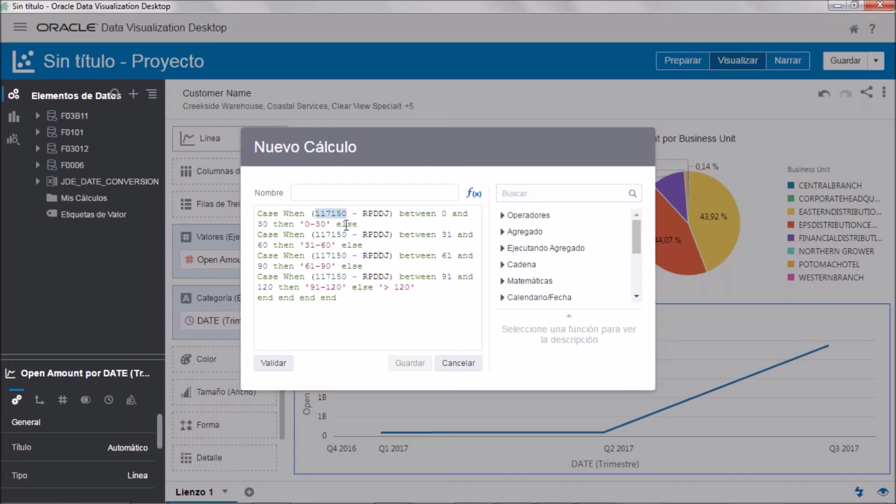
pyautogui.click(380, 215)
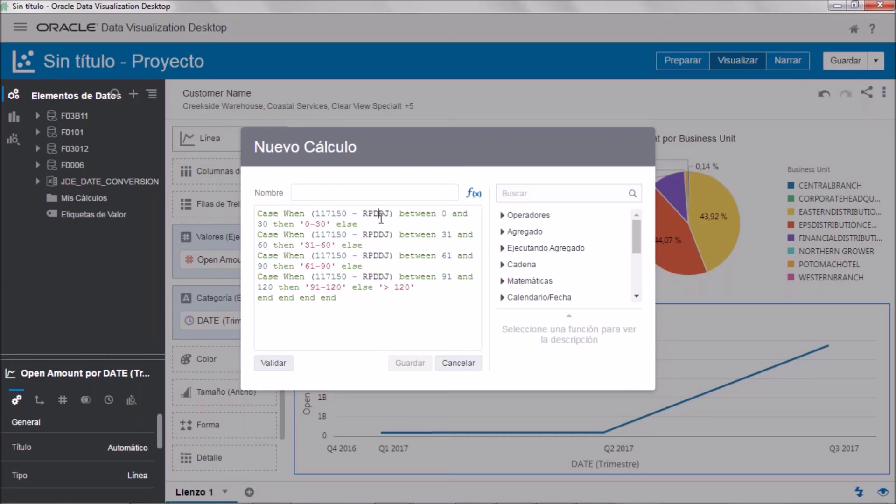
pyautogui.doubleClick(381, 214)
pyautogui.click(381, 214)
pyautogui.moveTo(325, 225); pyautogui.dragTo(306, 246)
pyautogui.moveTo(331, 266); pyautogui.dragTo(305, 266)
pyautogui.click(356, 305)
# - Name the calculation 'Aging', validate the formula and save it
pyautogui.click(311, 194)
pyautogui.write('Aging')
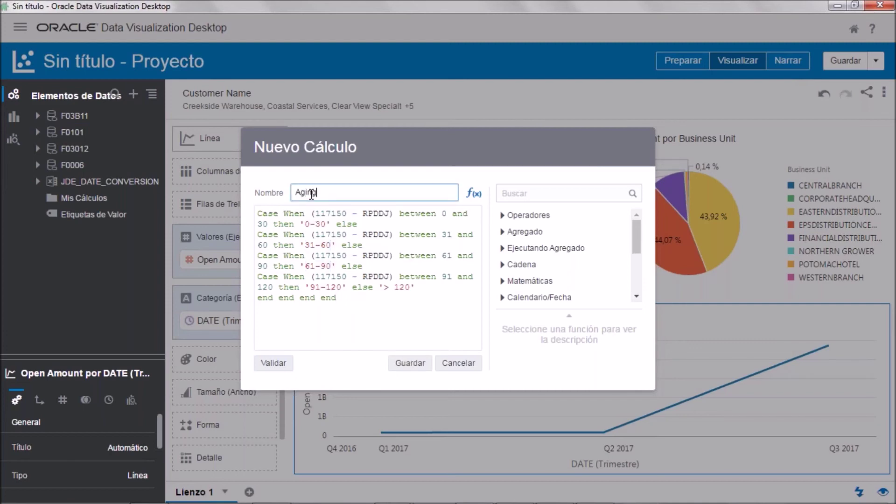
pyautogui.click(272, 364)
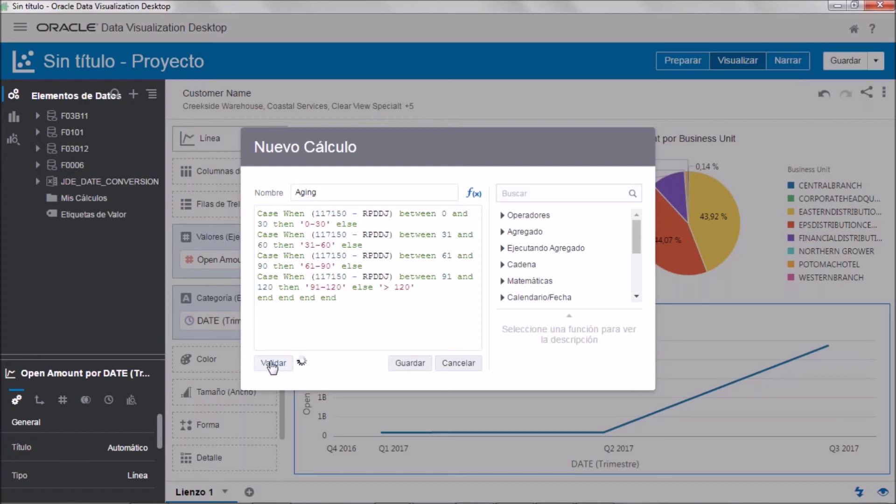
pyautogui.click(417, 369)
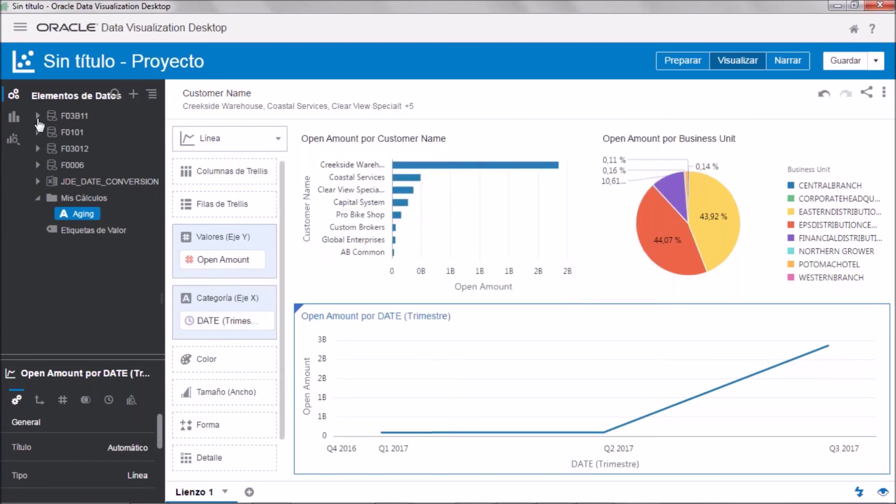
# - Build a Tabla Dinámica pivot table of Open Amount by Aging from the F03B11 columns
pyautogui.click(38, 116)
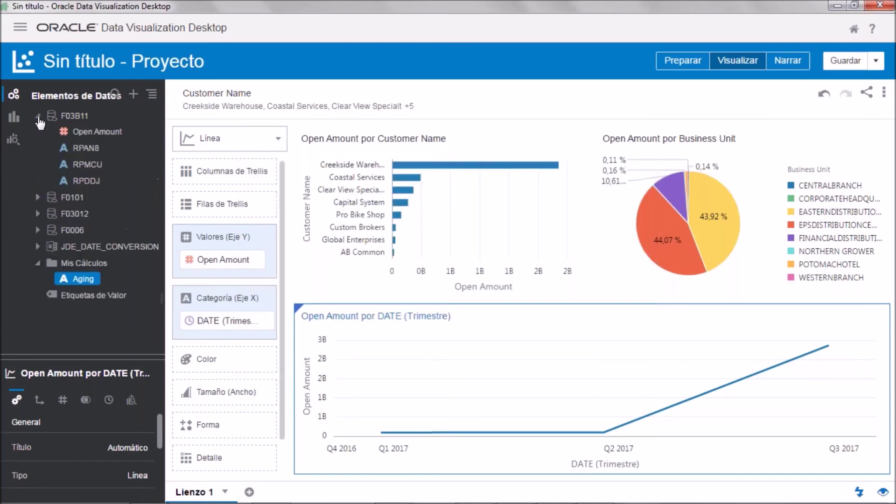
pyautogui.click(114, 134)
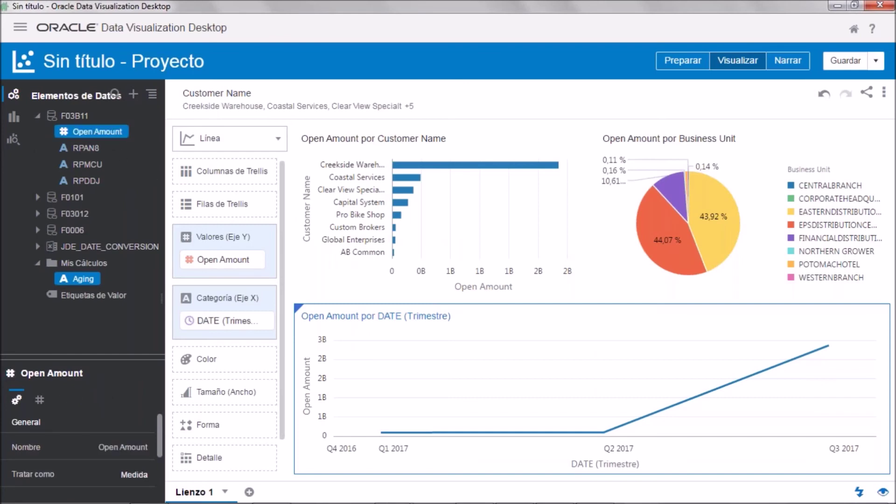
pyautogui.rightClick(109, 133)
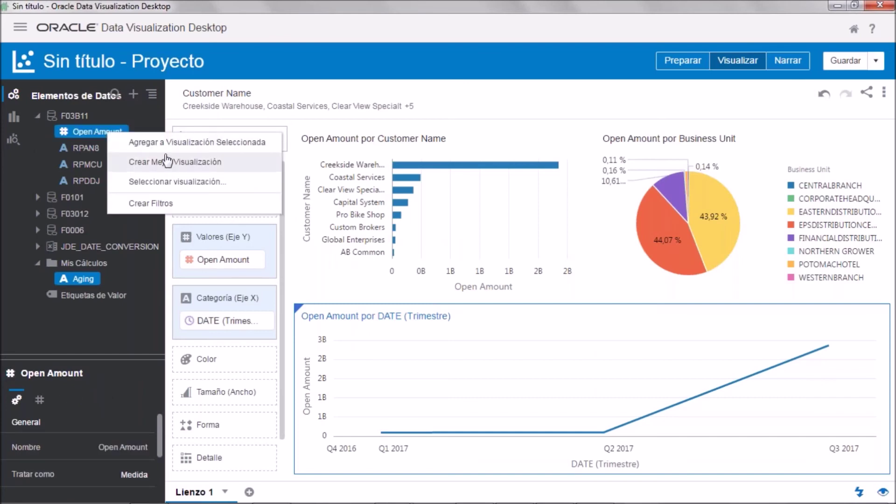
pyautogui.click(174, 182)
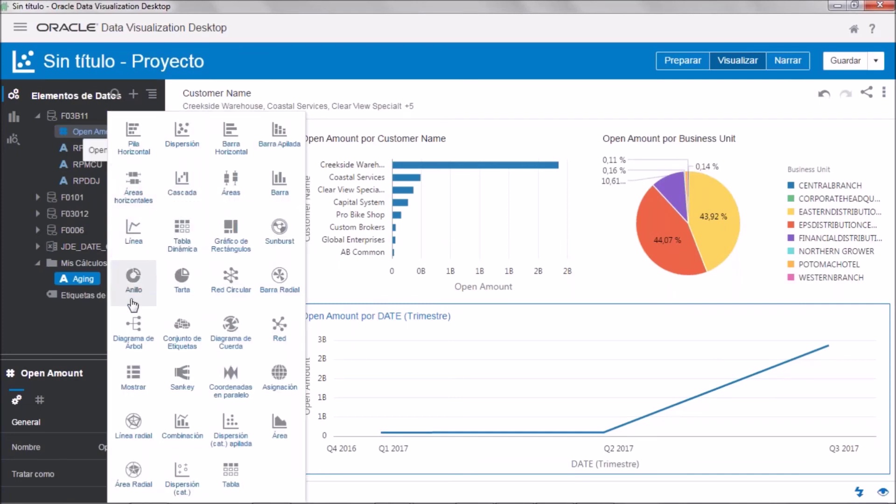
pyautogui.click(178, 238)
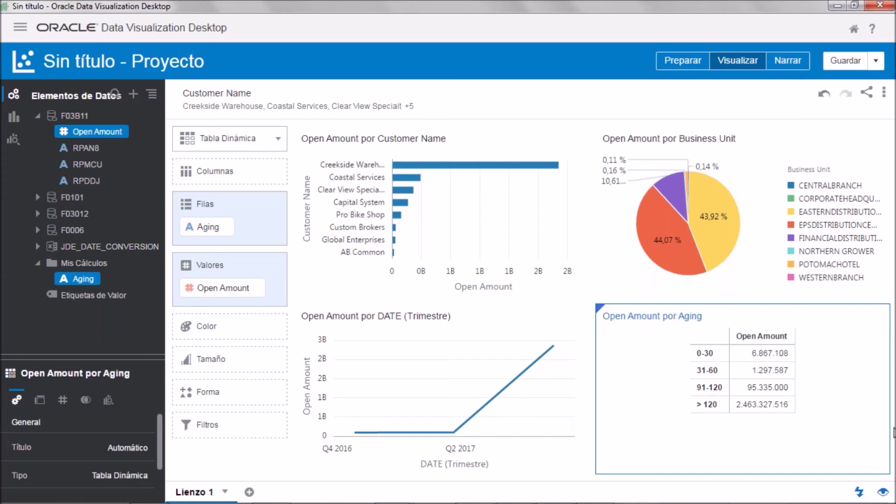
pyautogui.click(850, 65)
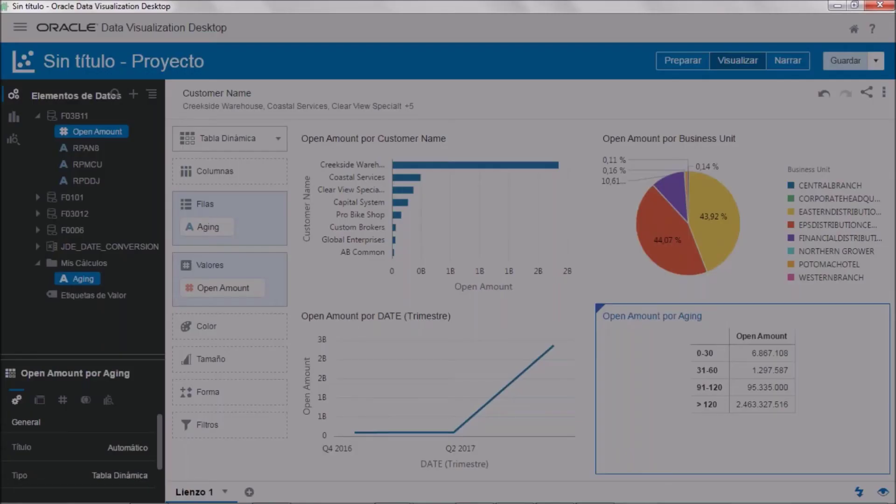
# - Save the project as 'Informe Cuentas a Cobrar' and advance to the closing DEMO slide
pyautogui.write('In')
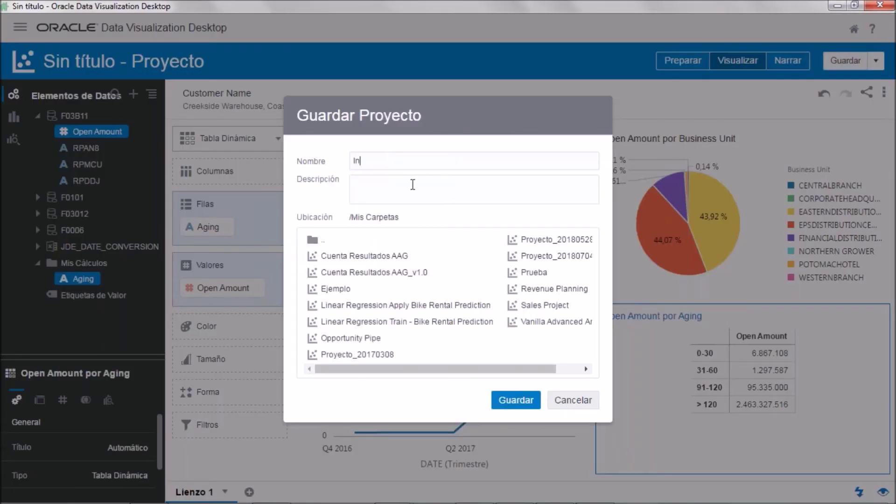
pyautogui.write('forme Cuentas a Cobrar')
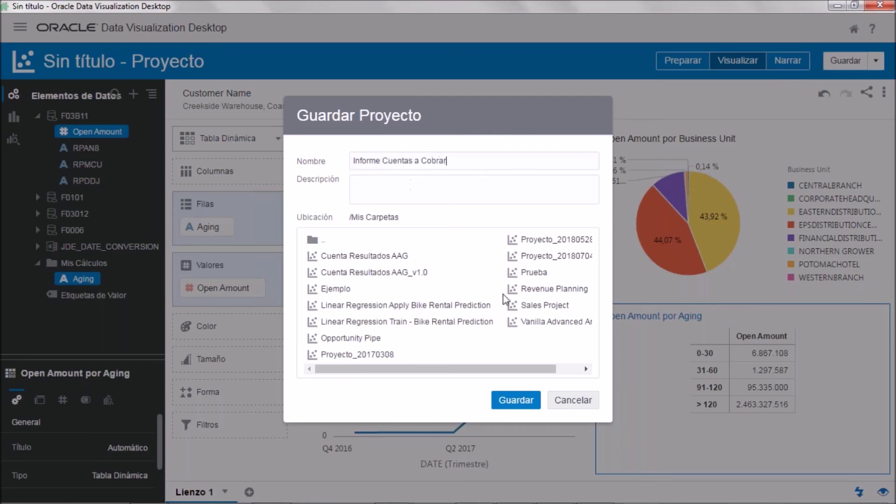
pyautogui.click(507, 404)
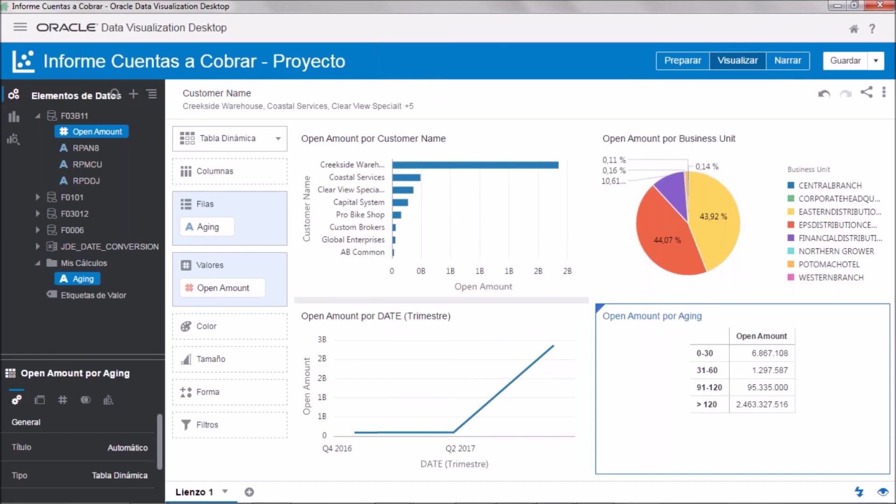
pyautogui.moveTo(366, 380)
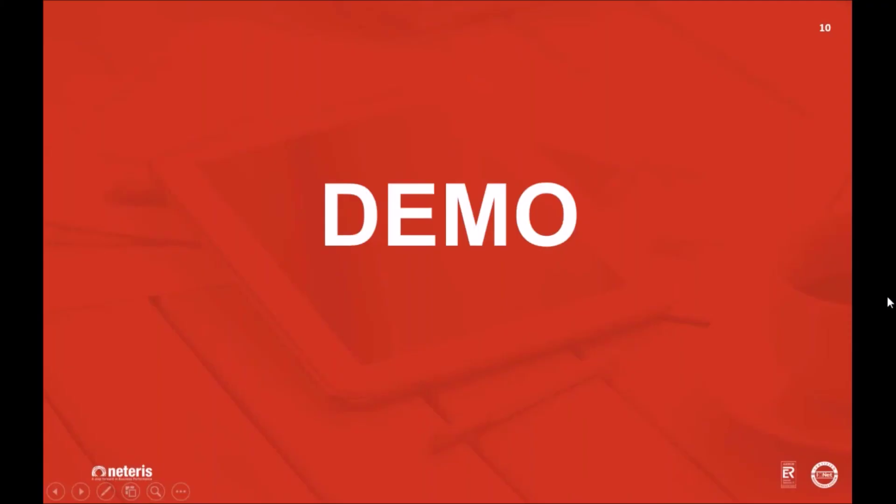
pyautogui.press('Right')
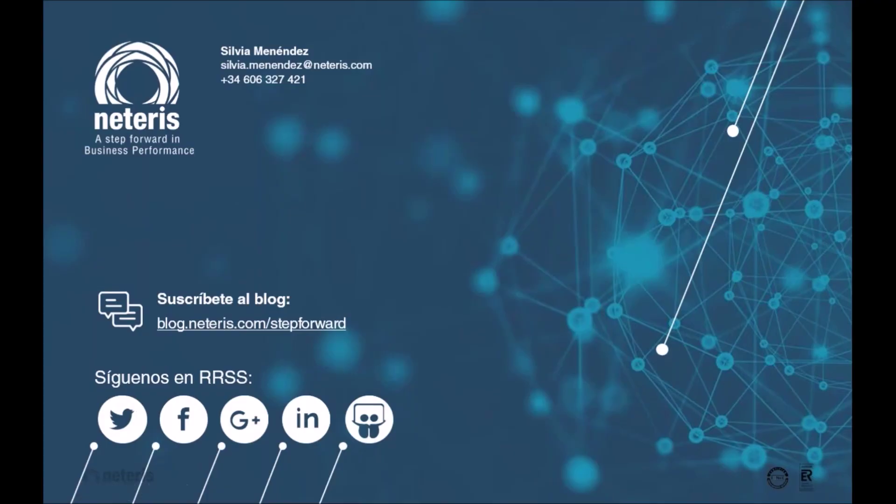